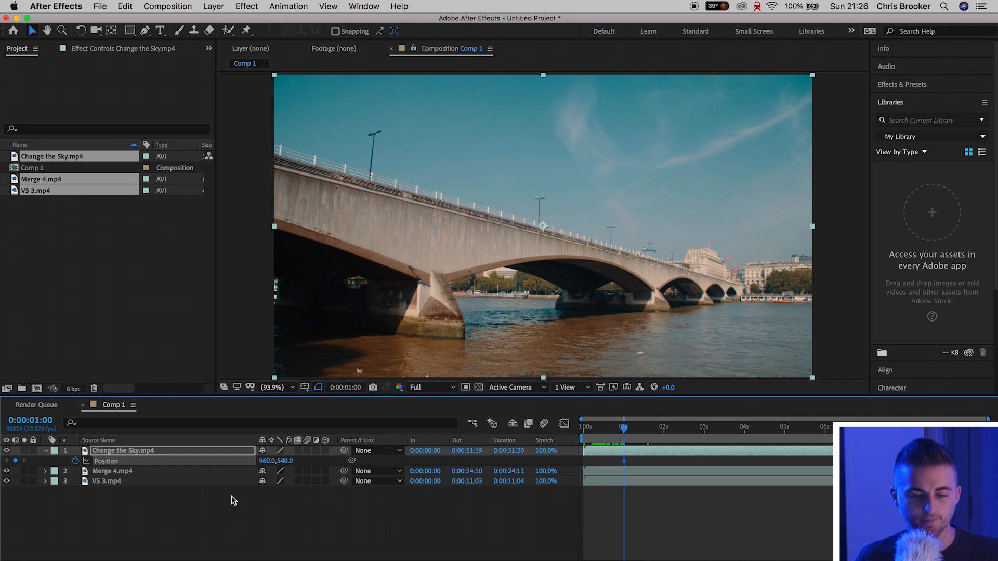
# Add Position keyframes at 0:00:01:00 to both the Merge 4.mp4 and VS 3.mp4 layers
pyautogui.click(105, 472)
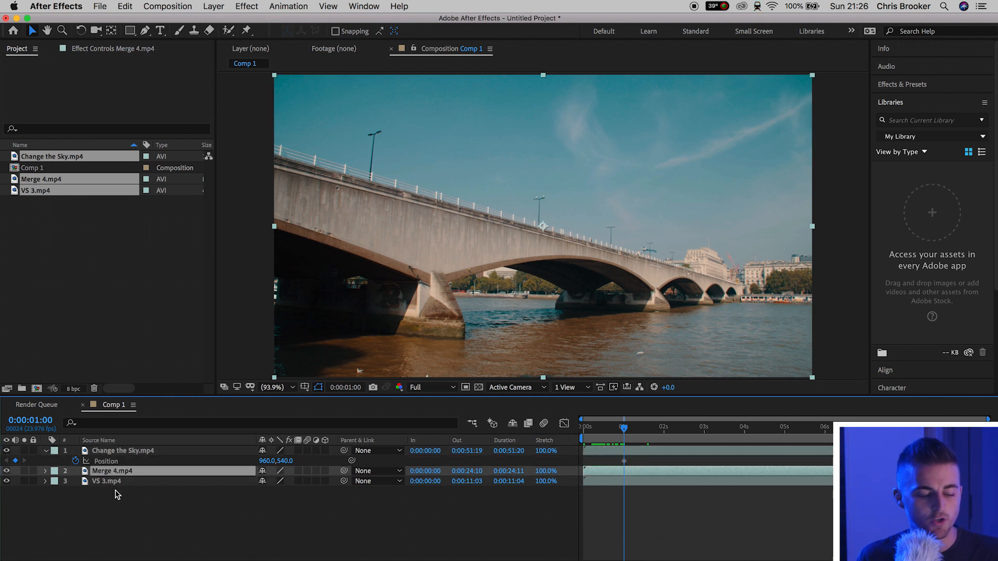
pyautogui.keyDown('shift'); pyautogui.click(108, 482); pyautogui.keyUp('shift')
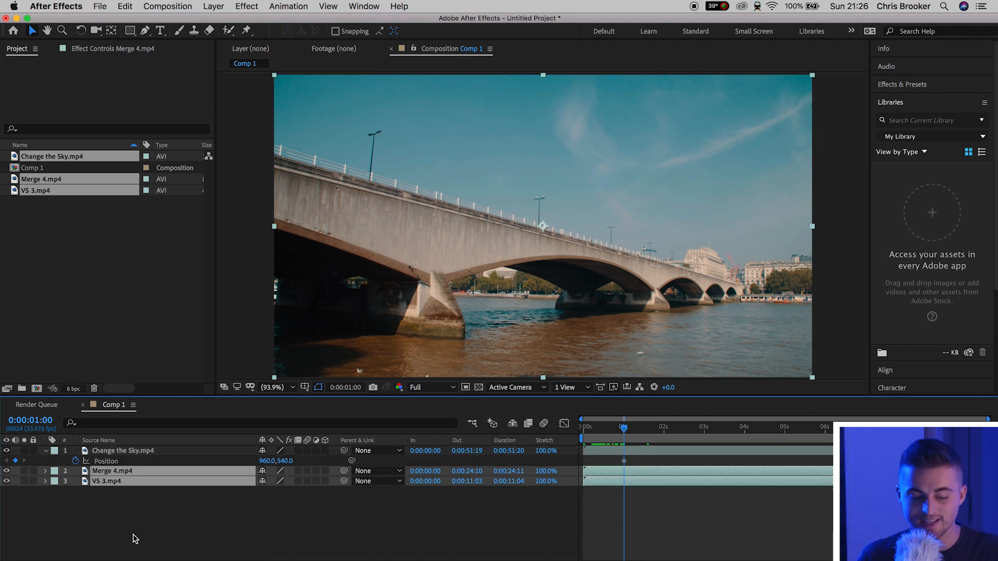
pyautogui.press('p')
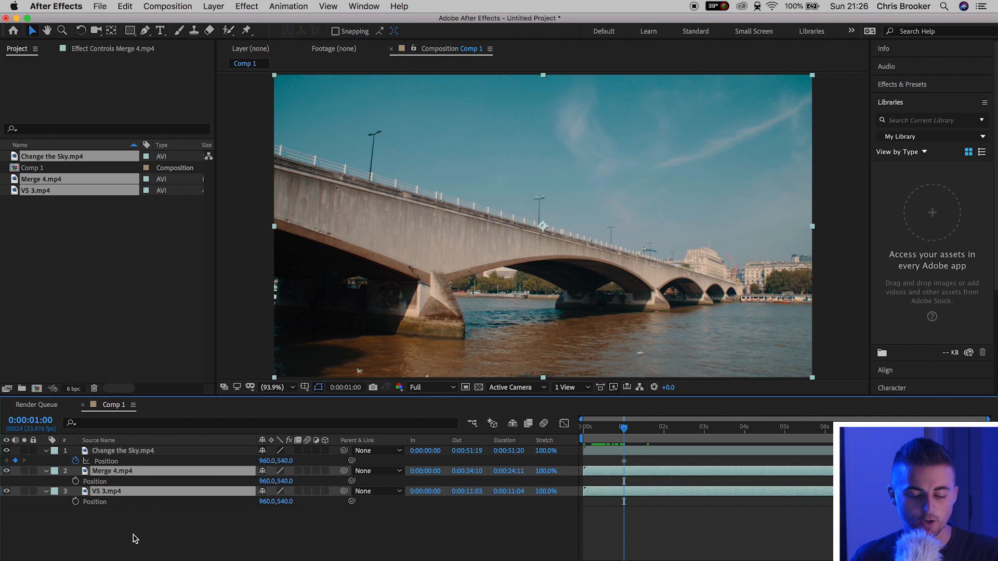
pyautogui.click(75, 481)
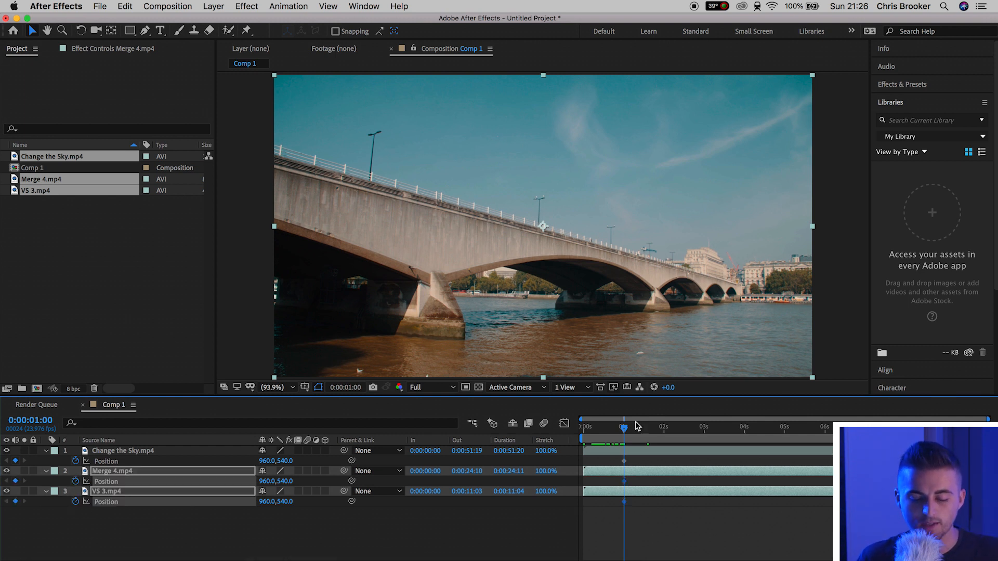
# At 0:00:02:00, set the Position of the Change the Sky.mp4 layer to 551, 540
pyautogui.moveTo(625, 433); pyautogui.dragTo(664, 435)
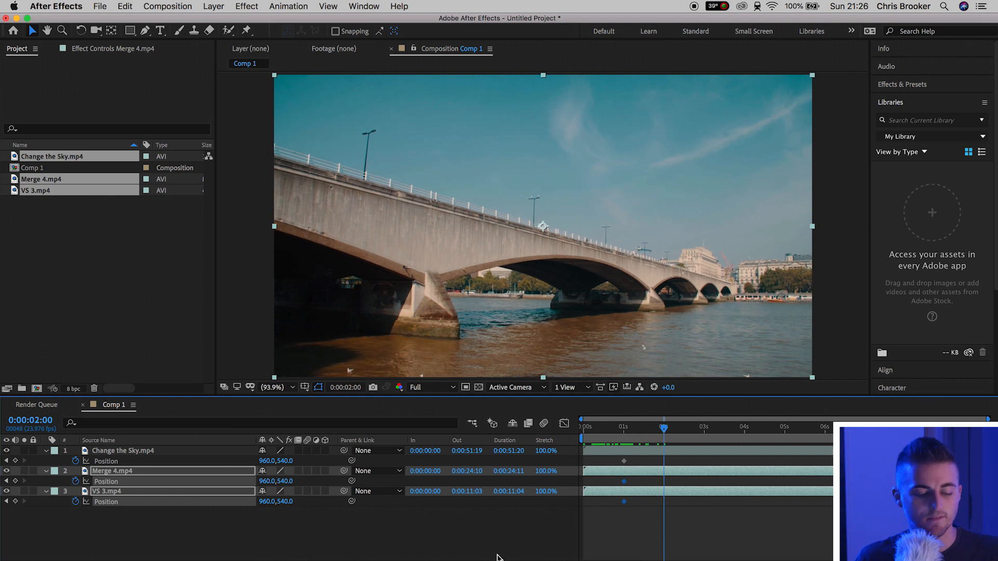
pyautogui.click(614, 537)
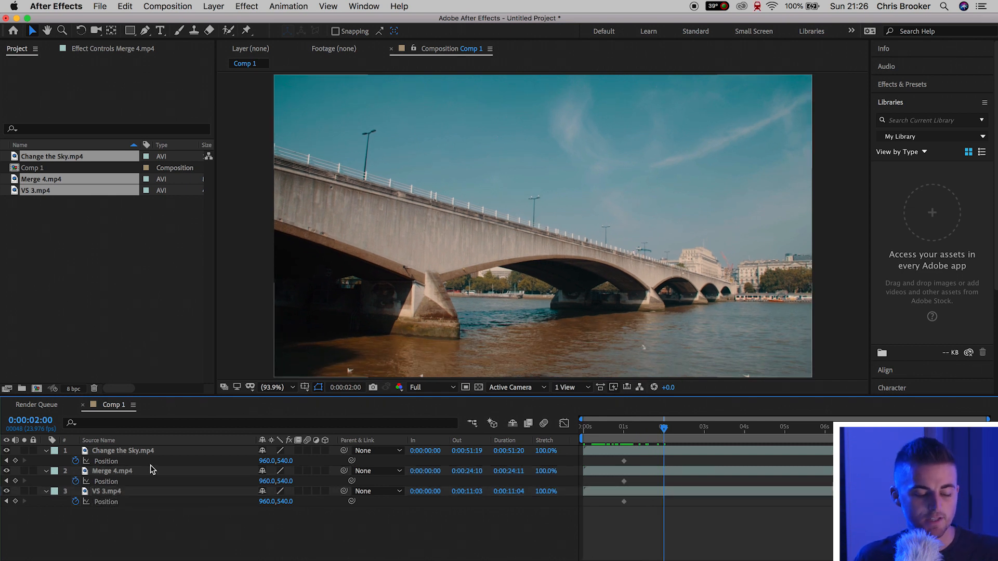
pyautogui.click(134, 452)
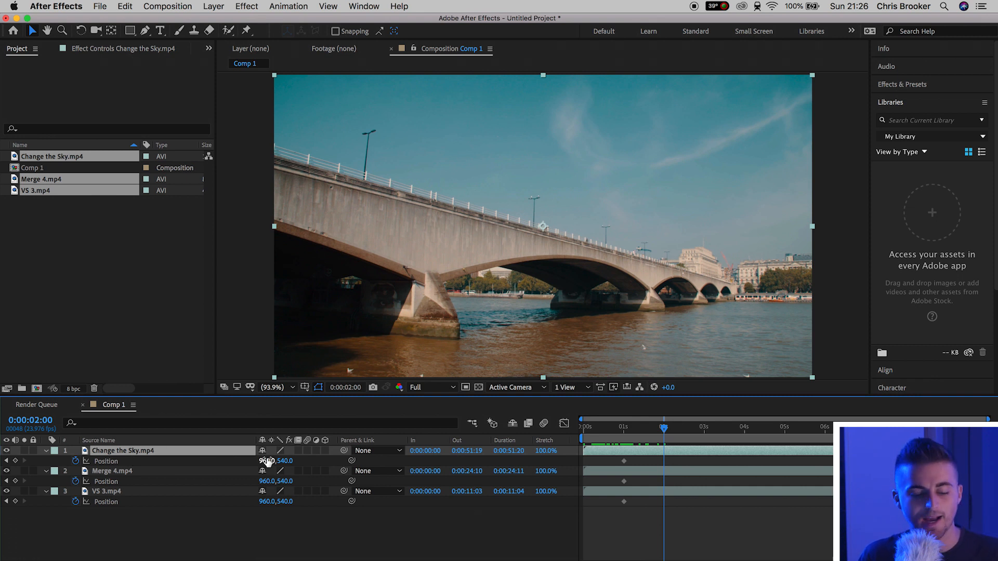
pyautogui.moveTo(268, 462); pyautogui.dragTo(3, 470)
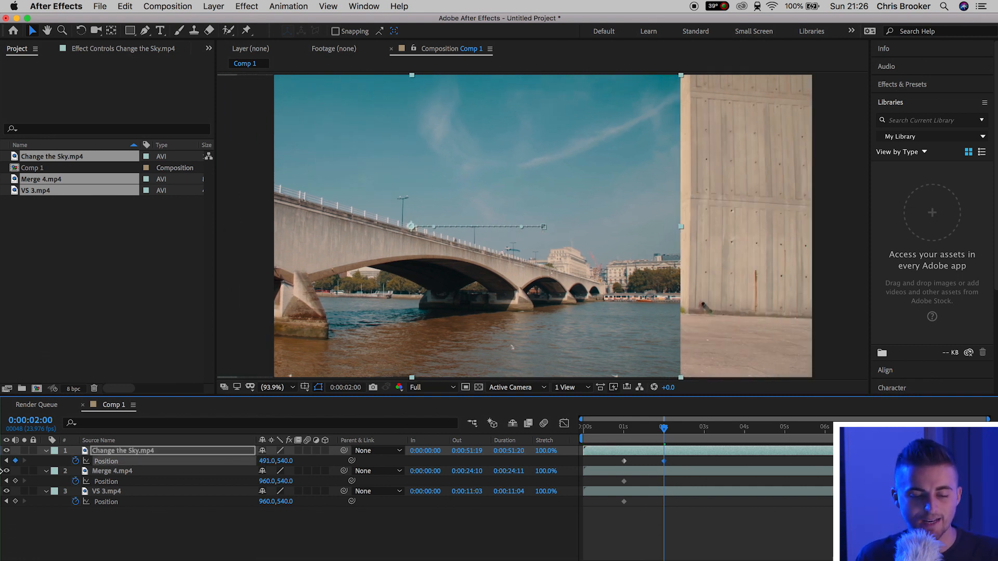
pyautogui.moveTo(248, 461); pyautogui.dragTo(303, 461)
pyautogui.press('super+5')
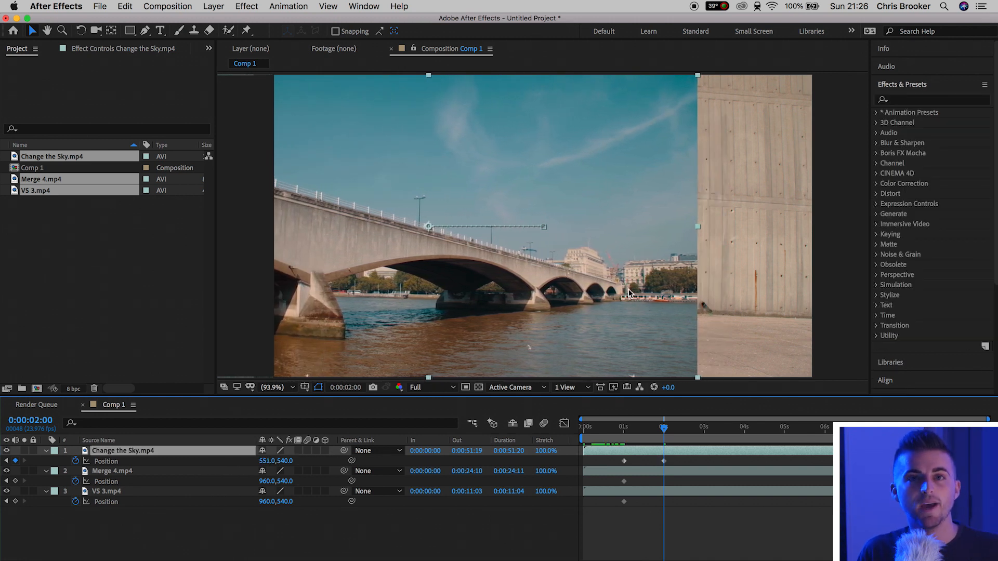
# Draw a closed four-point mask with the Pen tool around the Change the Sky.mp4 layer, with a slightly slanted right edge outside the footage
pyautogui.press(',')
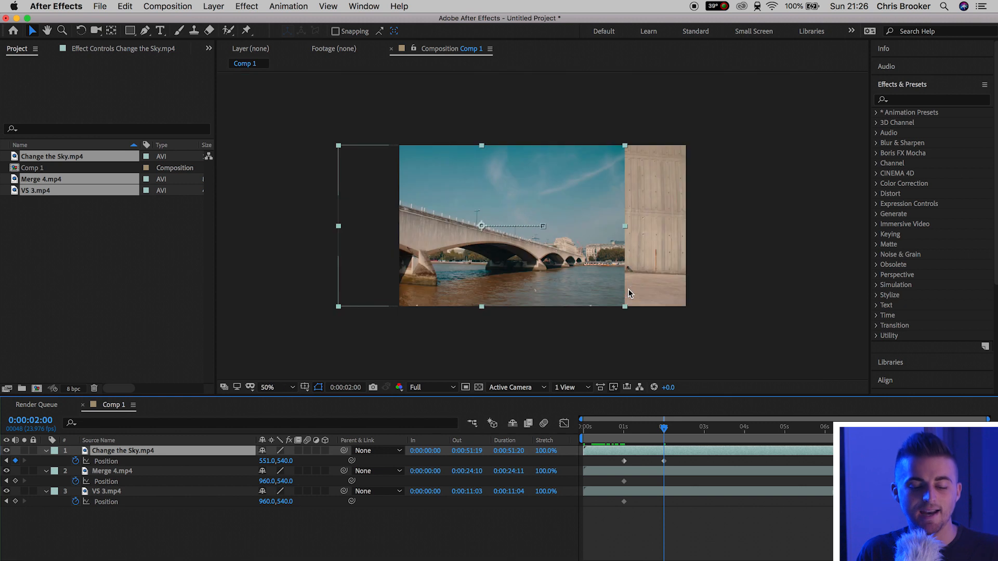
pyautogui.click(144, 31)
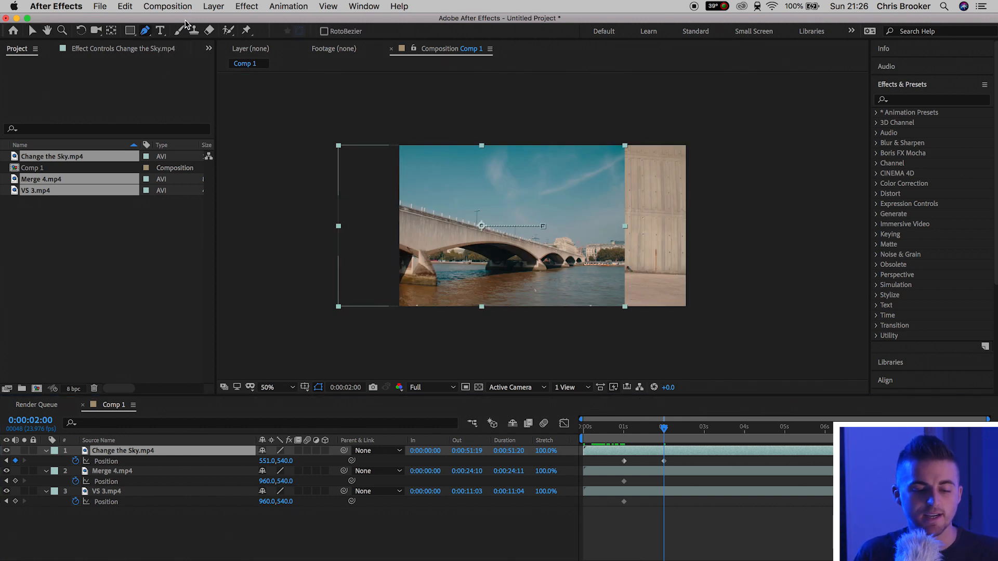
pyautogui.click(307, 129)
pyautogui.click(307, 353)
pyautogui.click(673, 351)
pyautogui.click(647, 117)
pyautogui.click(308, 130)
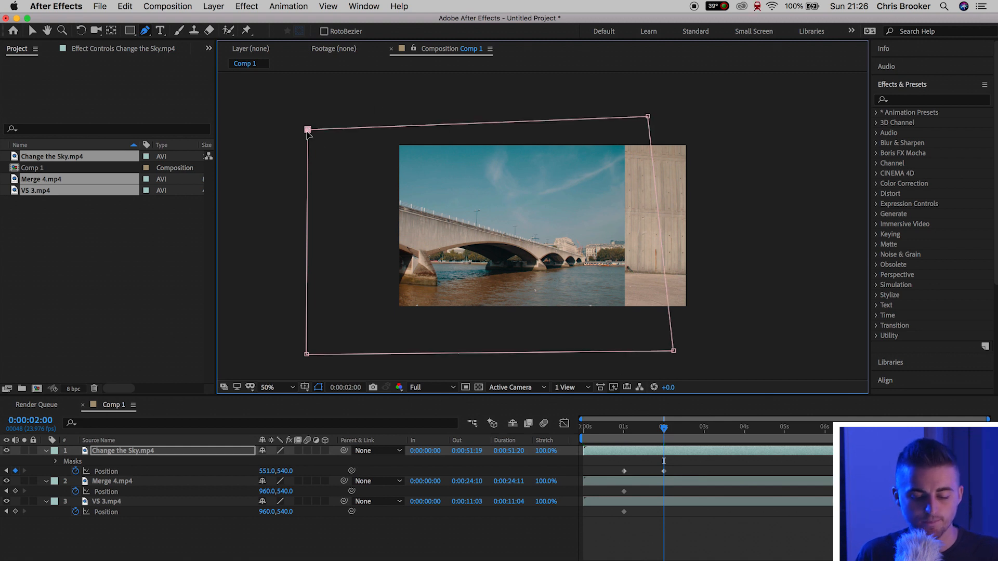
# Add a Mask Path keyframe at 0:00:01:00 to the new mask on Change the Sky.mp4
pyautogui.press('j')
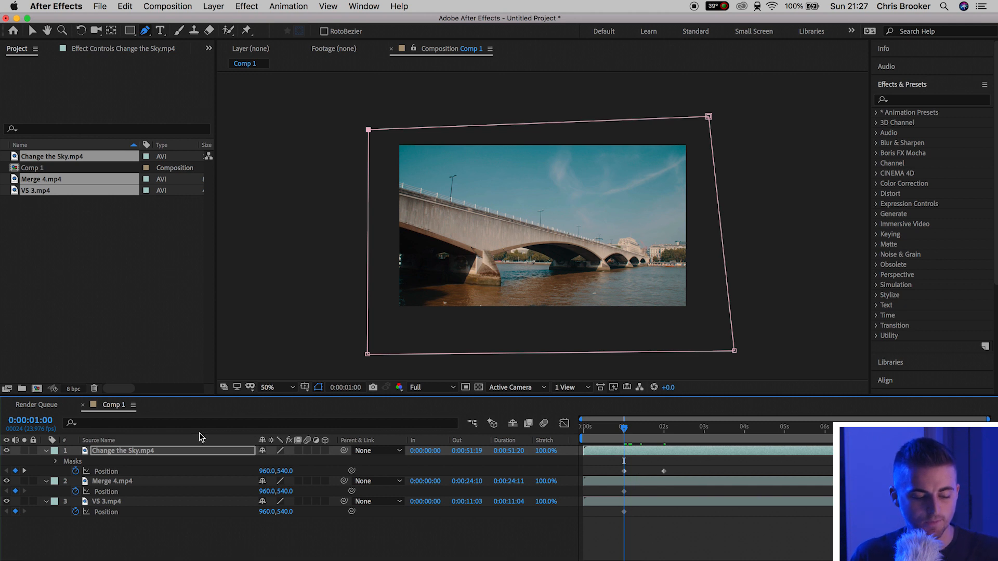
pyautogui.click(54, 462)
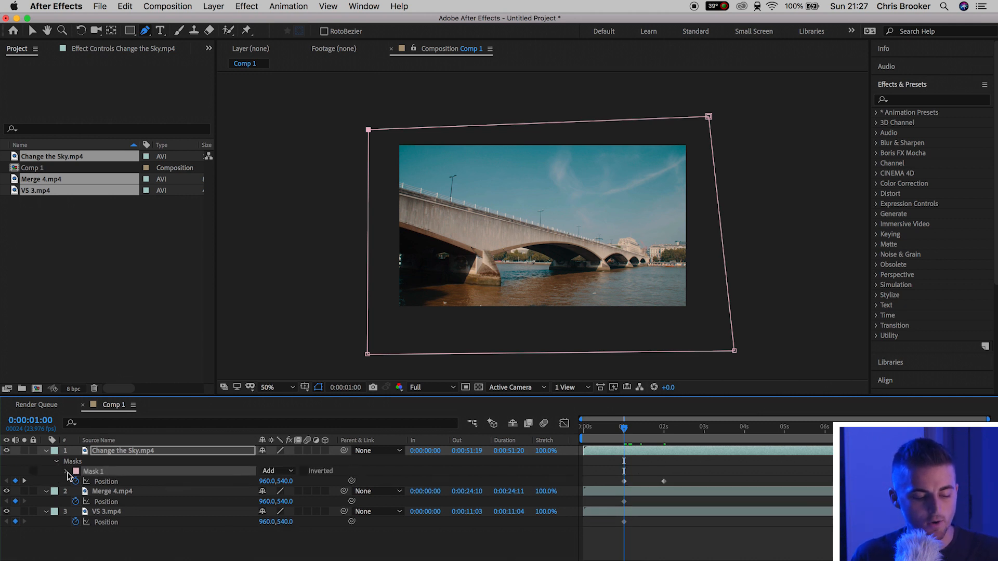
pyautogui.click(66, 472)
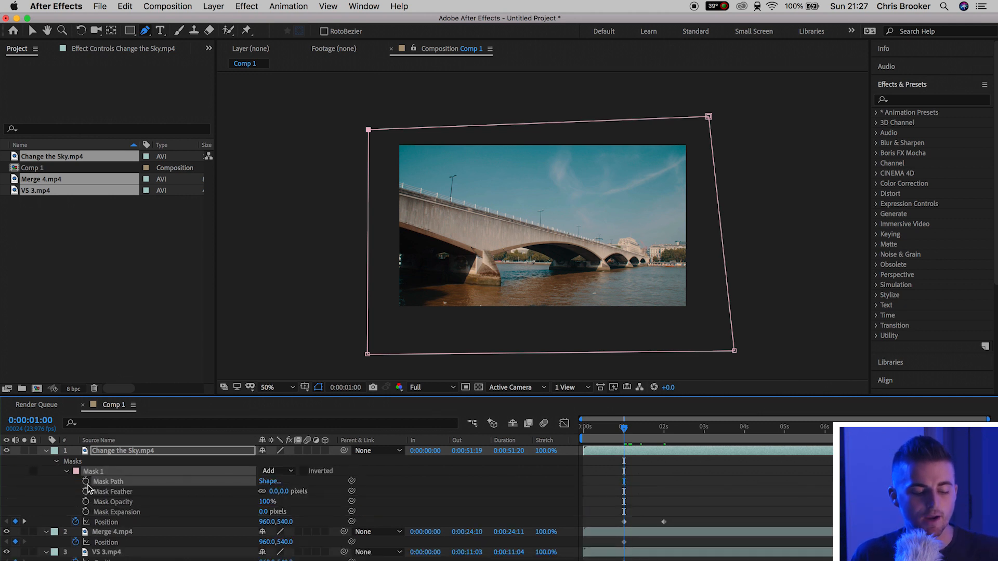
pyautogui.click(85, 481)
# At 0:00:02:00, move the mask's two right-hand points inward so its edge cuts diagonally across the middle of the frame
pyautogui.moveTo(624, 427); pyautogui.dragTo(664, 440)
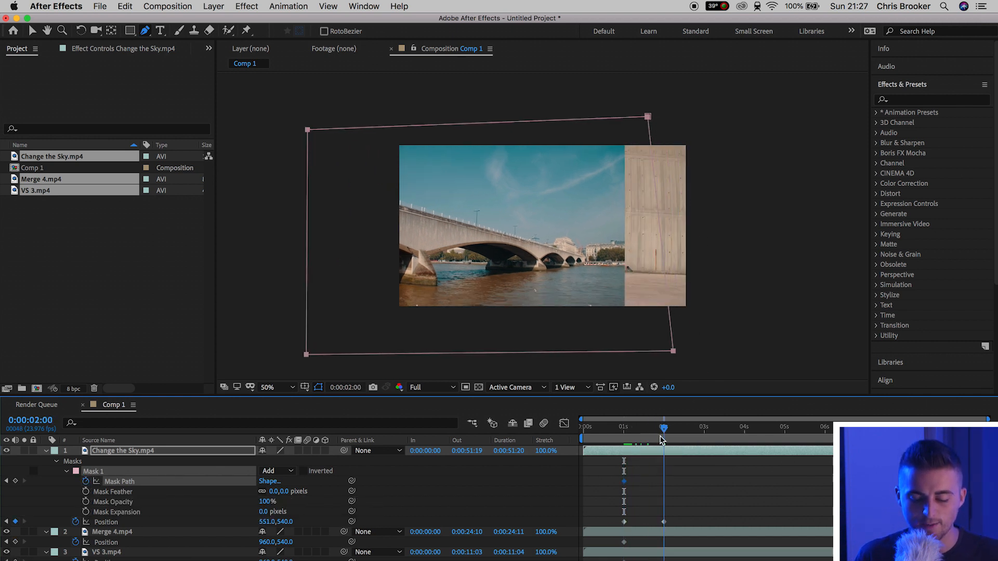
pyautogui.click(33, 32)
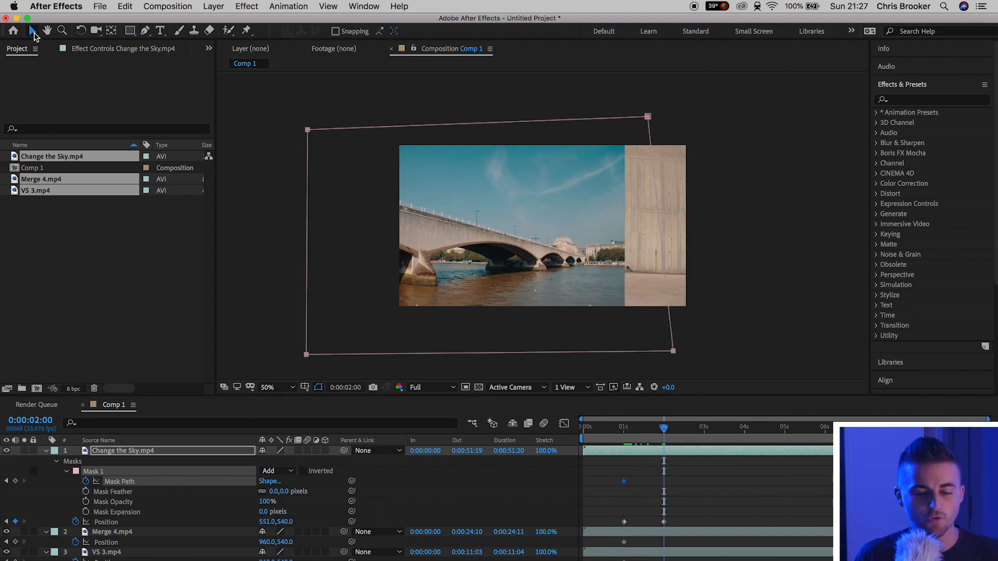
pyautogui.click(519, 81)
pyautogui.click(647, 117)
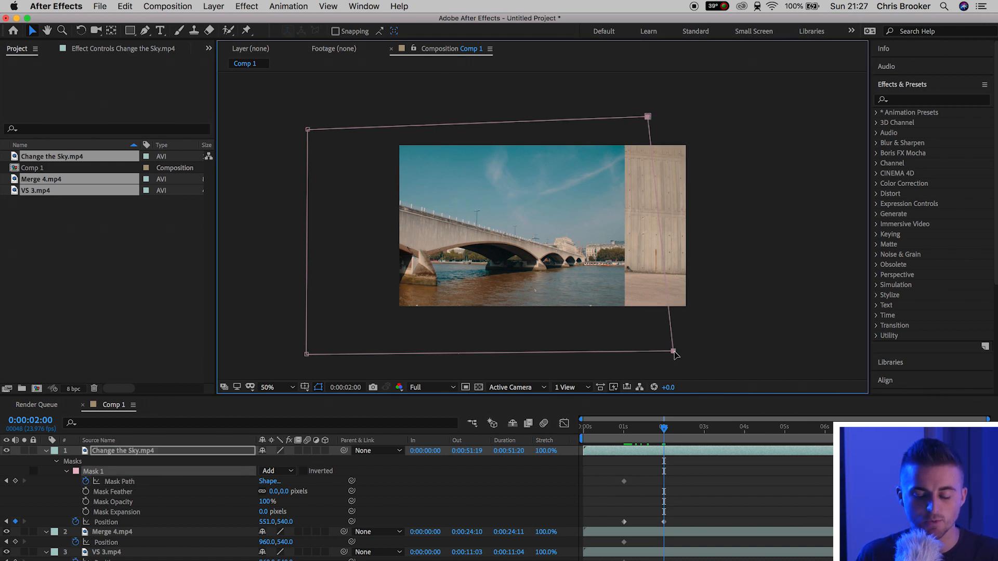
pyautogui.moveTo(674, 352); pyautogui.dragTo(562, 350)
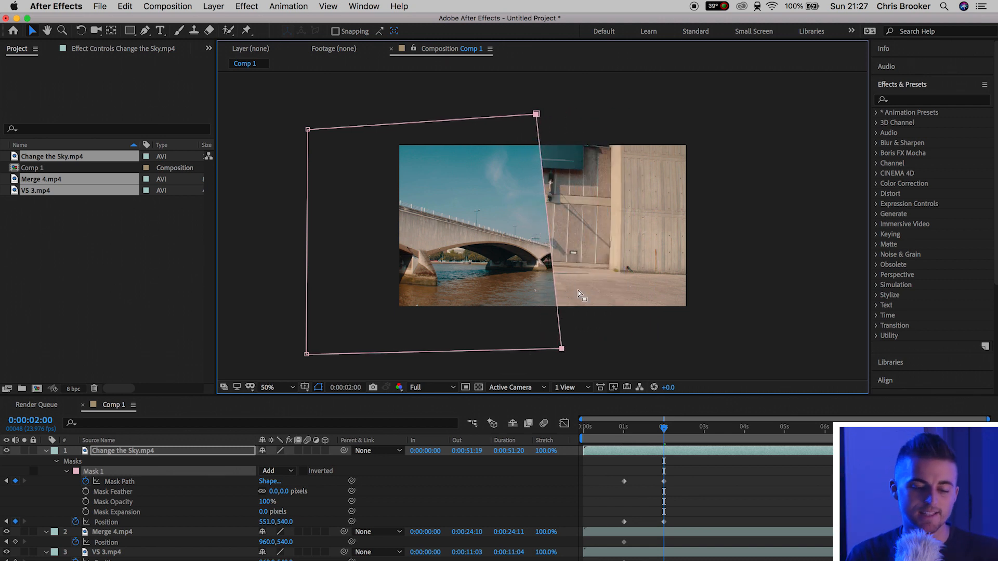
pyautogui.click(590, 111)
pyautogui.moveTo(537, 115); pyautogui.dragTo(501, 118)
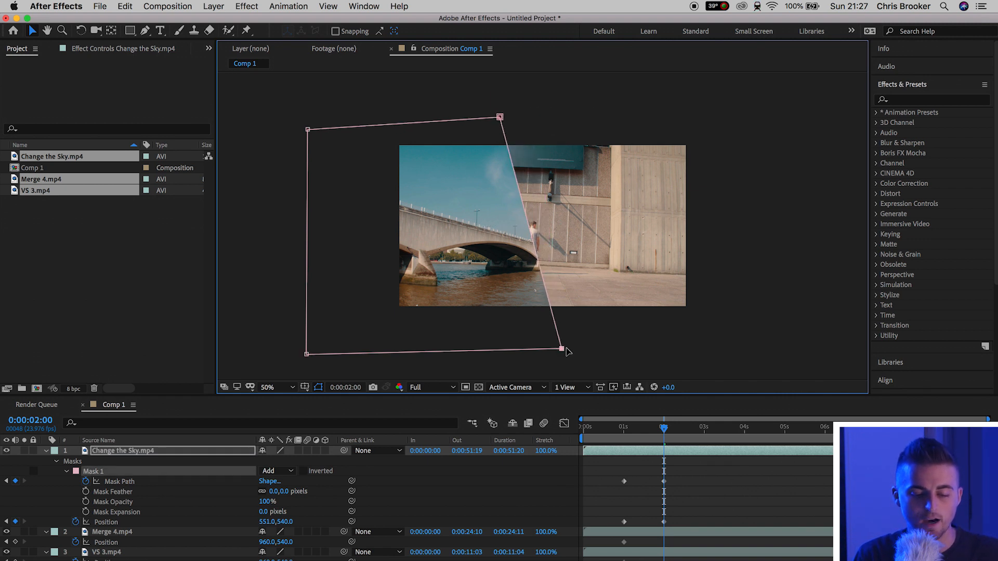
pyautogui.moveTo(562, 351); pyautogui.dragTo(591, 352)
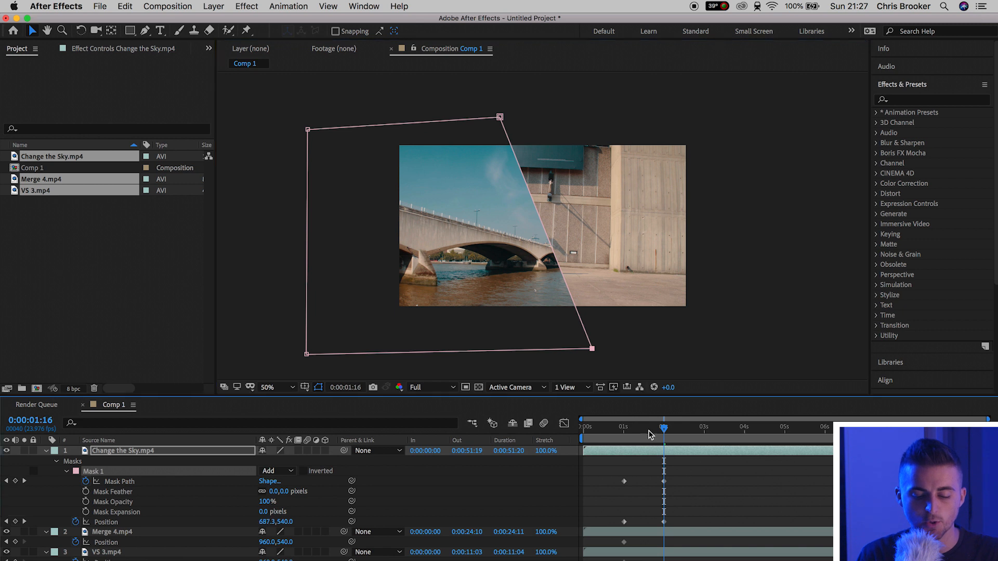
# Shift both Mask Path keyframes of Change the Sky.mp4 earlier so the mask starts moving before the layer's Position animation
pyautogui.press('j')
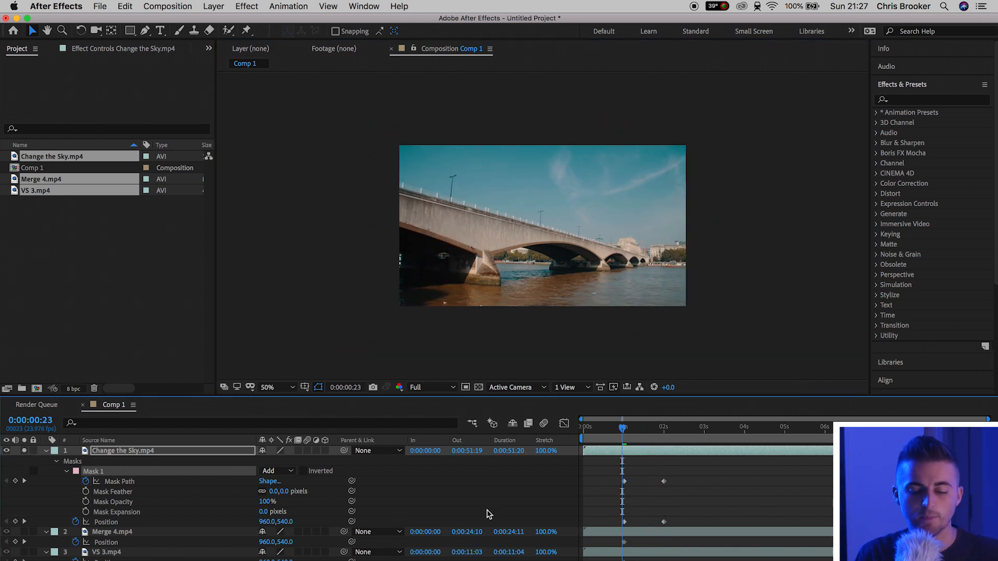
pyautogui.click(631, 431)
pyautogui.moveTo(632, 434)
pyautogui.mouseDown()
pyautogui.moveTo(640, 434)
pyautogui.moveTo(618, 435)
pyautogui.moveTo(647, 431)
pyautogui.moveTo(635, 430)
pyautogui.mouseUp()
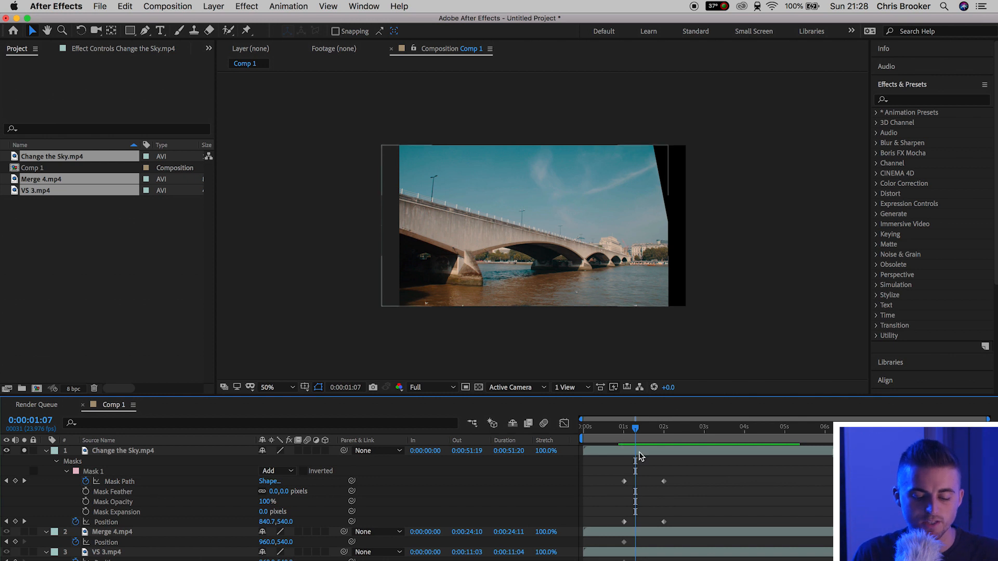
pyautogui.moveTo(703, 486); pyautogui.dragTo(615, 484)
pyautogui.click(616, 487)
pyautogui.moveTo(618, 439)
pyautogui.mouseDown()
pyautogui.moveTo(606, 438)
pyautogui.moveTo(631, 439)
pyautogui.mouseUp()
pyautogui.moveTo(589, 472); pyautogui.dragTo(649, 481)
# Preview the retimed mask animation from the beginning, and turn off solo on the Change the Sky.mp4 layer
pyautogui.moveTo(627, 440); pyautogui.dragTo(585, 442)
pyautogui.press('space')
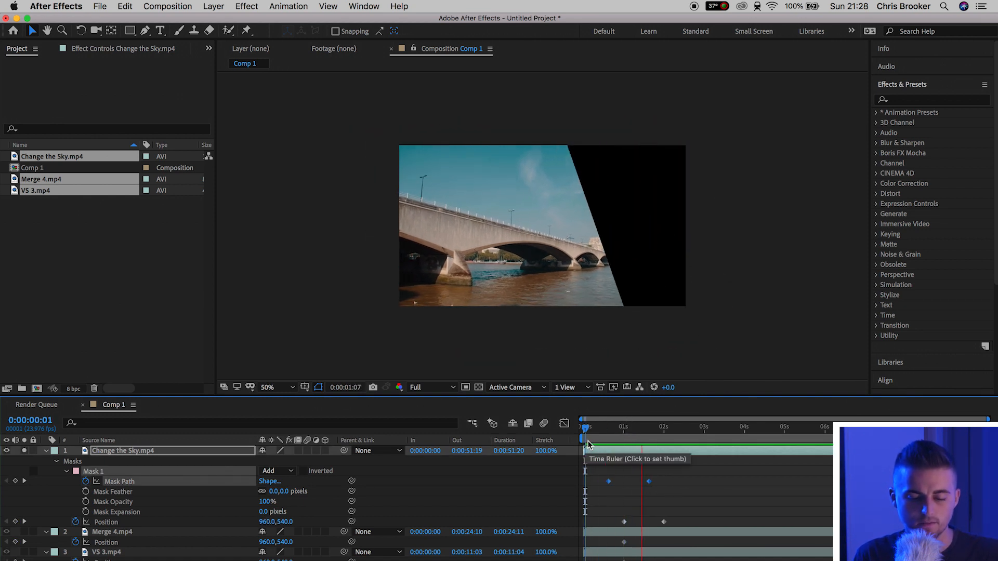
pyautogui.moveTo(607, 440); pyautogui.dragTo(617, 441)
pyautogui.press('space')
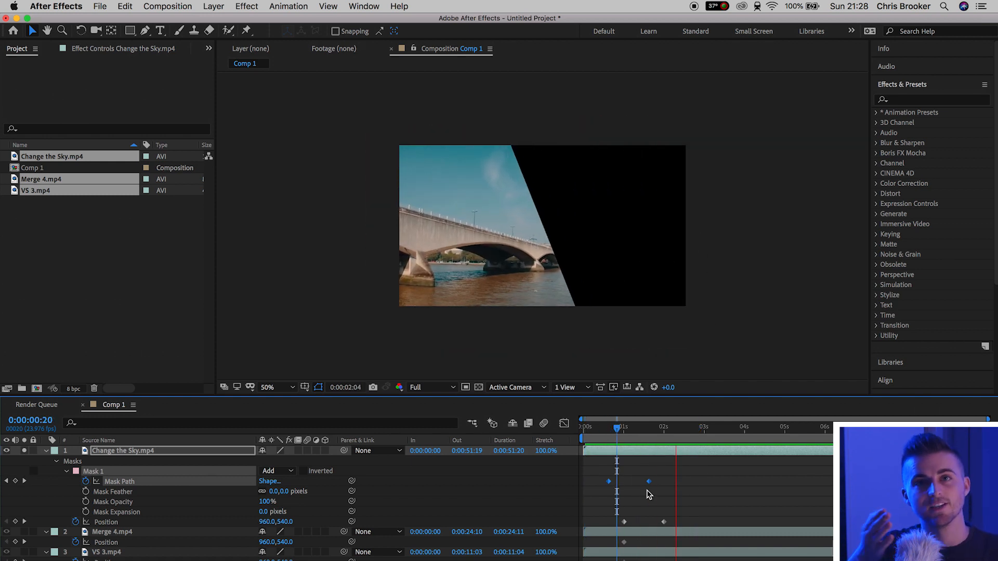
pyautogui.click(612, 434)
pyautogui.moveTo(614, 434); pyautogui.dragTo(638, 442)
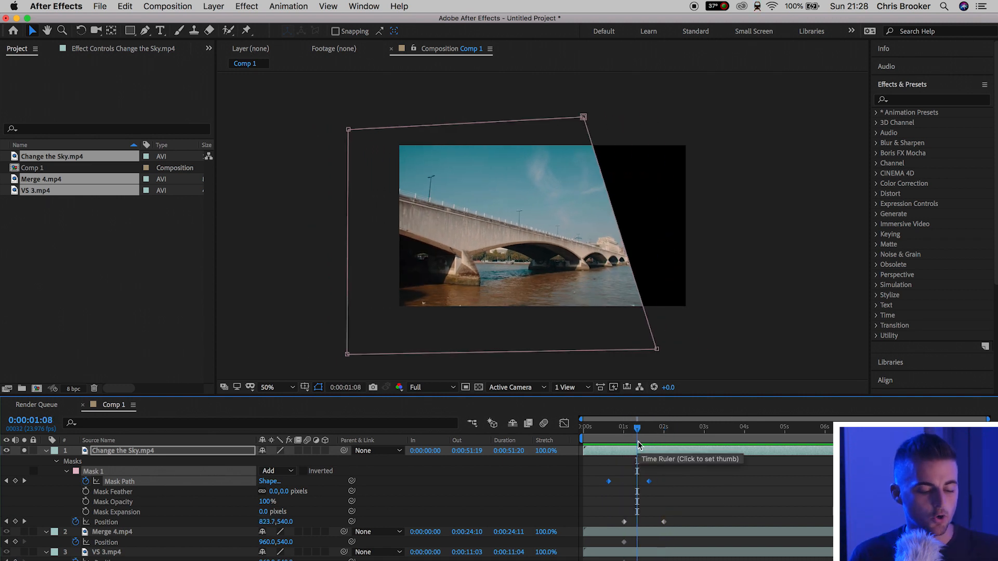
pyautogui.click(25, 451)
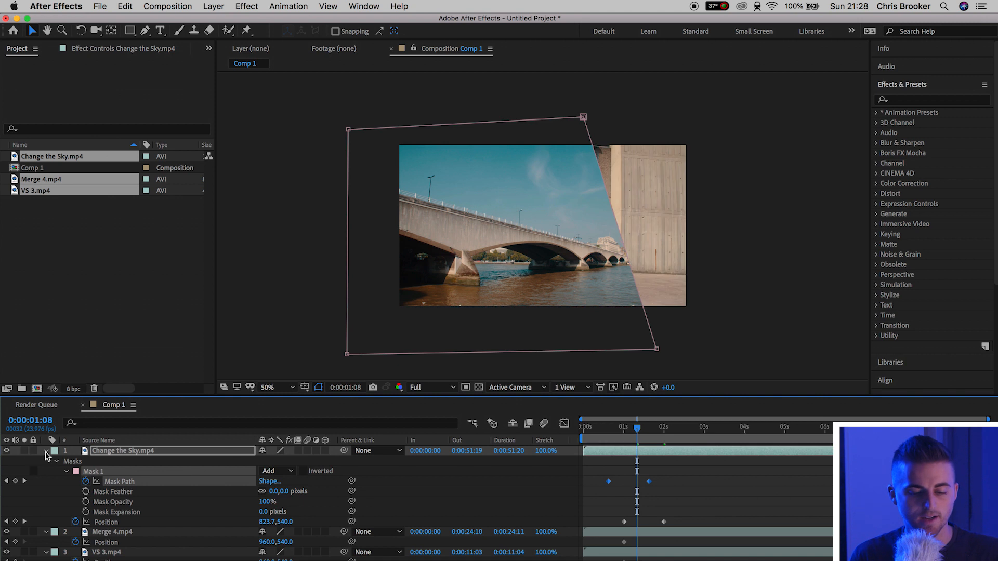
# Move to 0:00:02:05 and scale the Merge 4.mp4 layer to 65%
pyautogui.moveTo(637, 441); pyautogui.dragTo(665, 440)
pyautogui.click(674, 435)
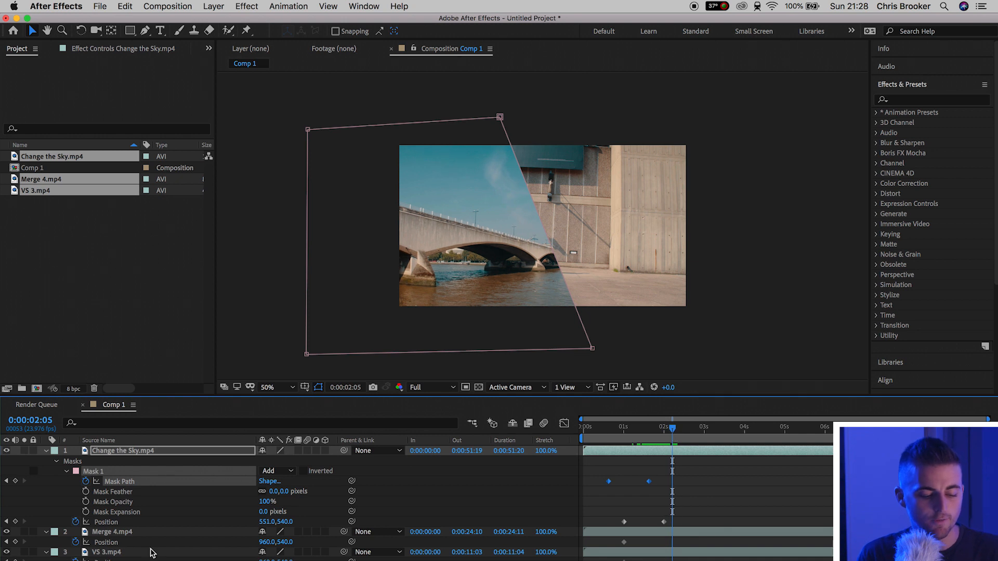
pyautogui.click(136, 532)
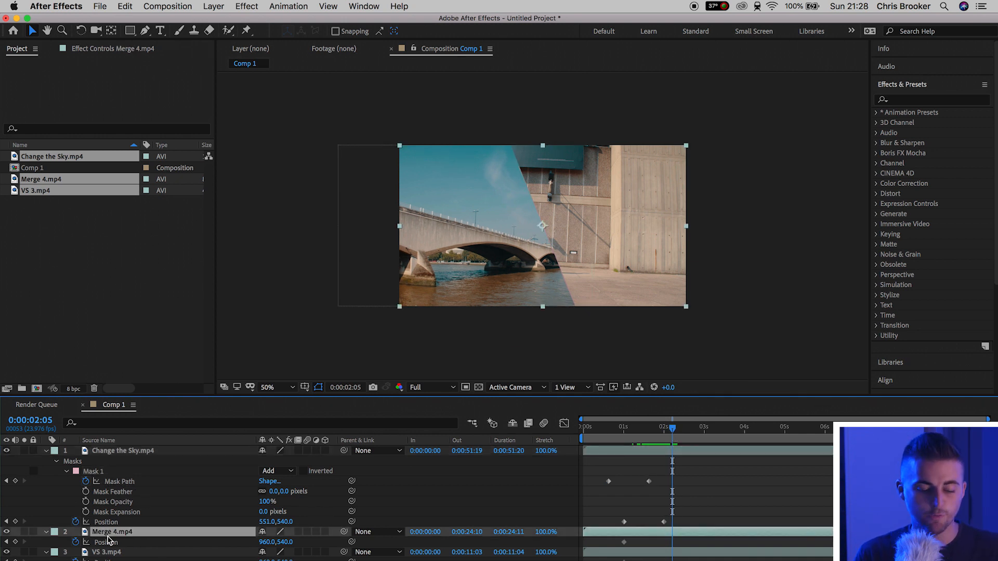
pyautogui.press('s')
pyautogui.moveTo(281, 544); pyautogui.dragTo(260, 542)
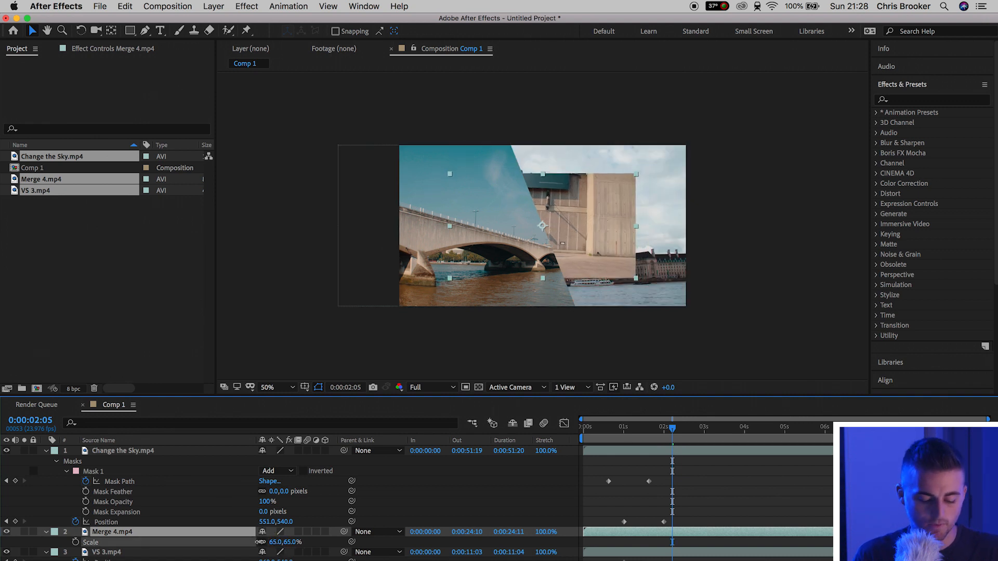
# At 0:00:02:05, set the Position of the Merge 4.mp4 layer to 1364, 332 to place it in the upper right of the frame
pyautogui.press('p')
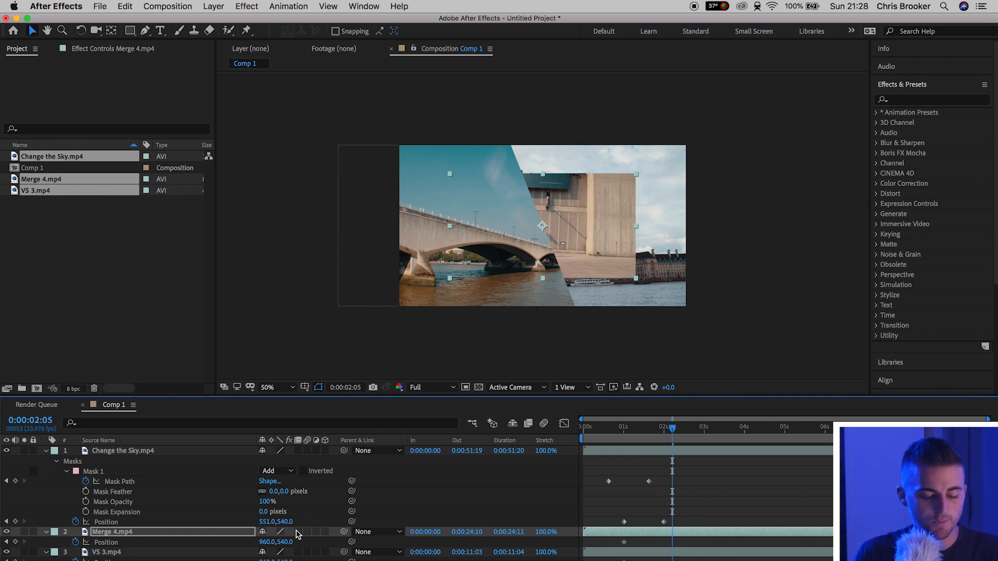
pyautogui.moveTo(268, 542); pyautogui.dragTo(448, 540)
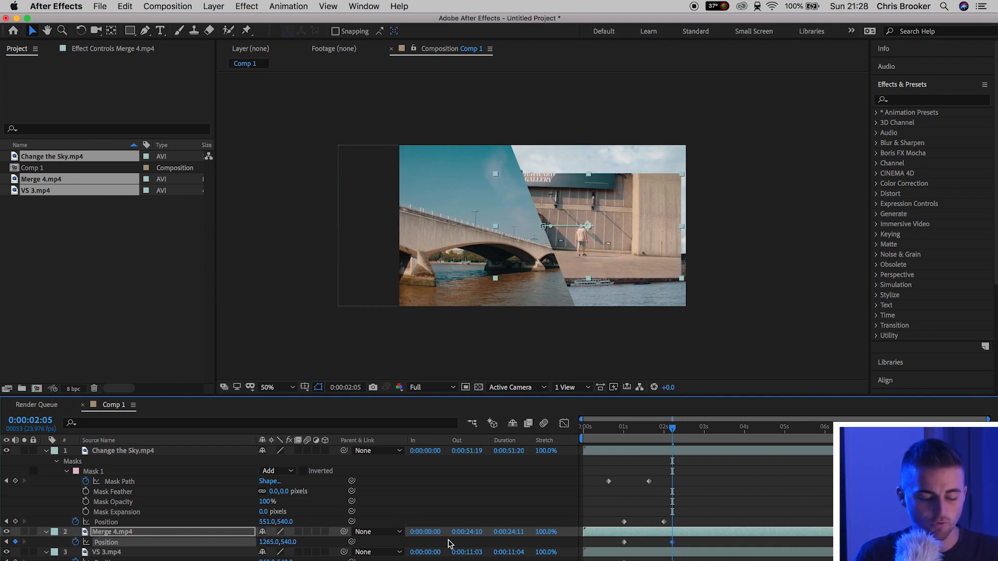
pyautogui.moveTo(277, 541); pyautogui.dragTo(165, 548)
pyautogui.moveTo(271, 546)
pyautogui.mouseDown()
pyautogui.moveTo(297, 542)
pyautogui.moveTo(287, 542)
pyautogui.mouseUp()
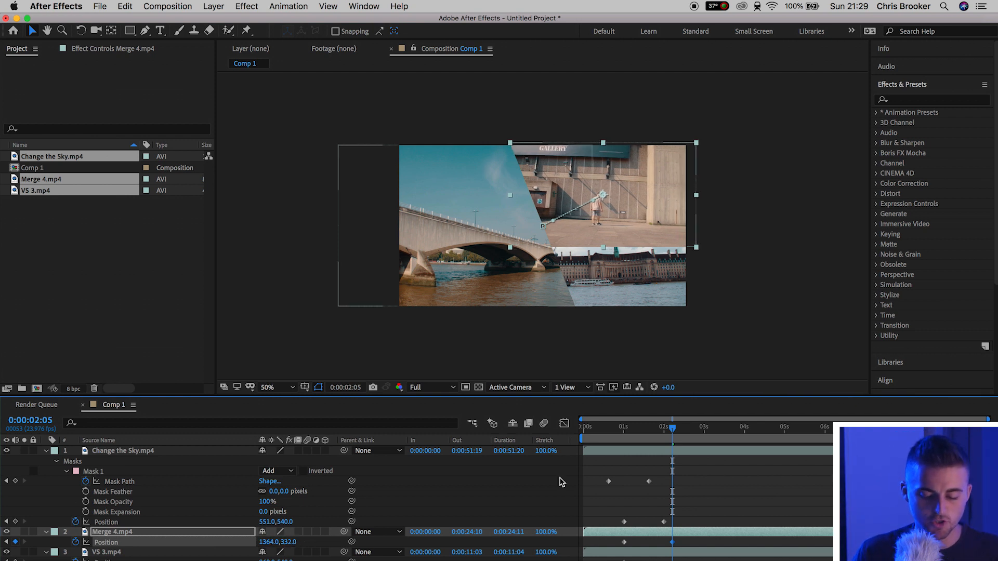
# Replace the Position keyframes of the Merge 4.mp4 layer with 1364, -368 at 0:00:01:04 and 1364, 332 at 0:00:02:00
pyautogui.click(630, 545)
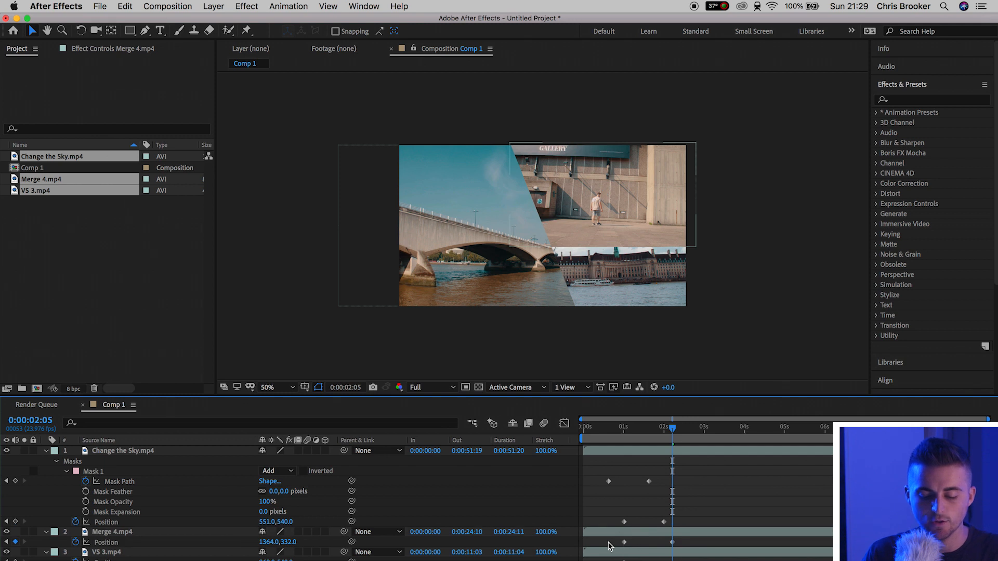
pyautogui.moveTo(695, 544); pyautogui.dragTo(588, 548)
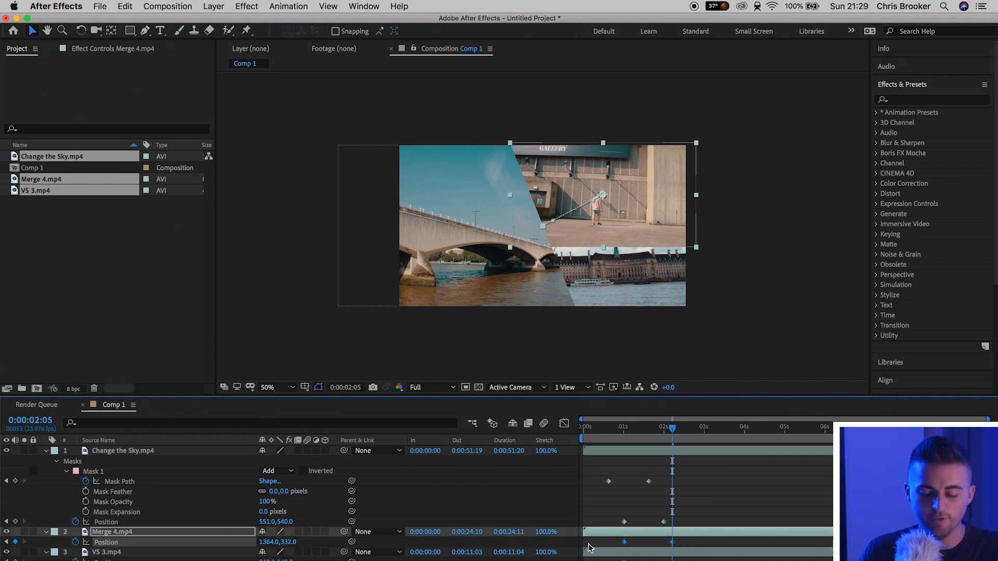
pyautogui.moveTo(672, 427)
pyautogui.mouseDown()
pyautogui.moveTo(640, 435)
pyautogui.moveTo(668, 435)
pyautogui.mouseUp()
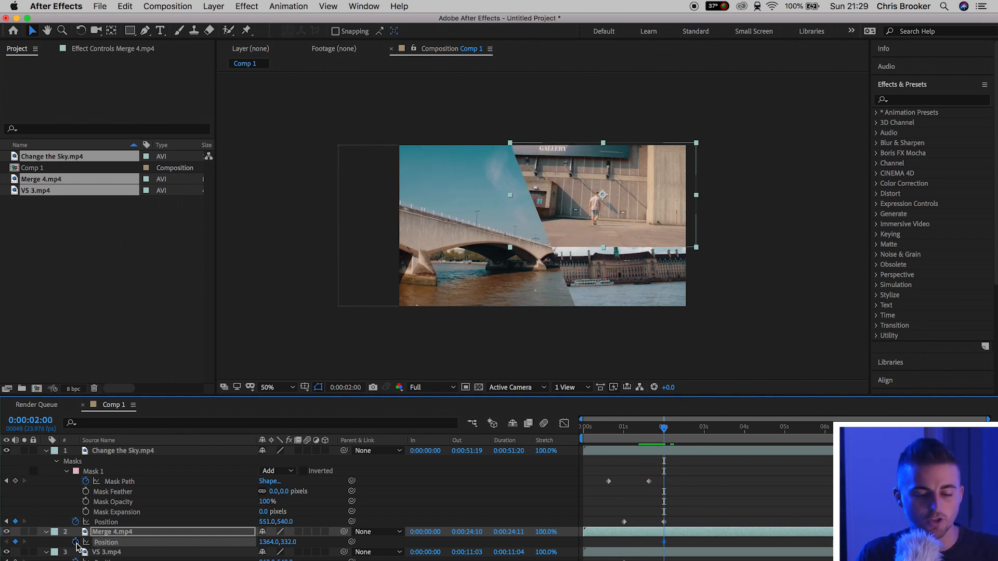
pyautogui.moveTo(664, 431); pyautogui.dragTo(630, 433)
pyautogui.moveTo(288, 542); pyautogui.dragTo(294, 122)
# Hide the VS 3.mp4 layer and preview the Merge 4.mp4 clip sliding in from above the frame
pyautogui.moveTo(635, 433); pyautogui.dragTo(601, 434)
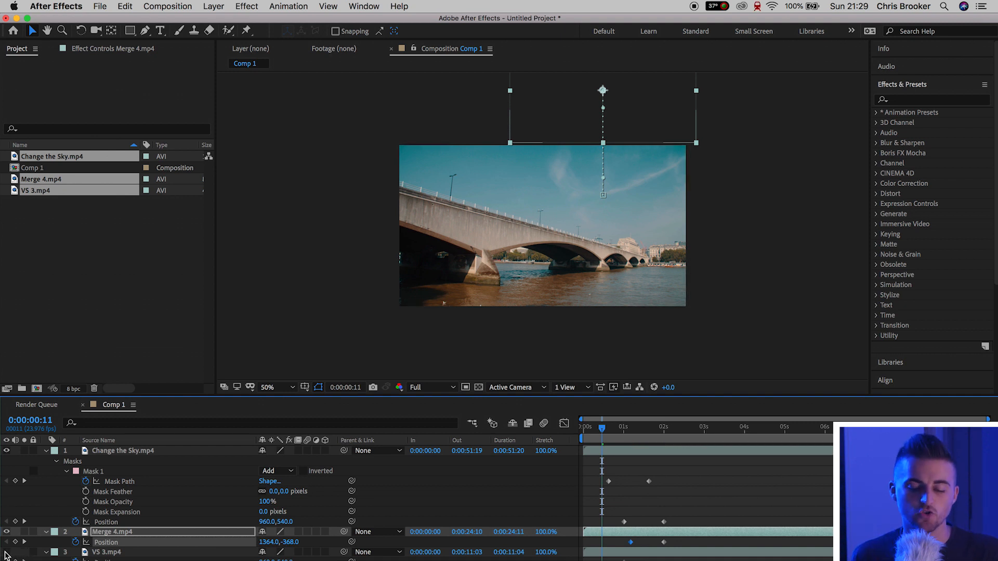
pyautogui.press('space')
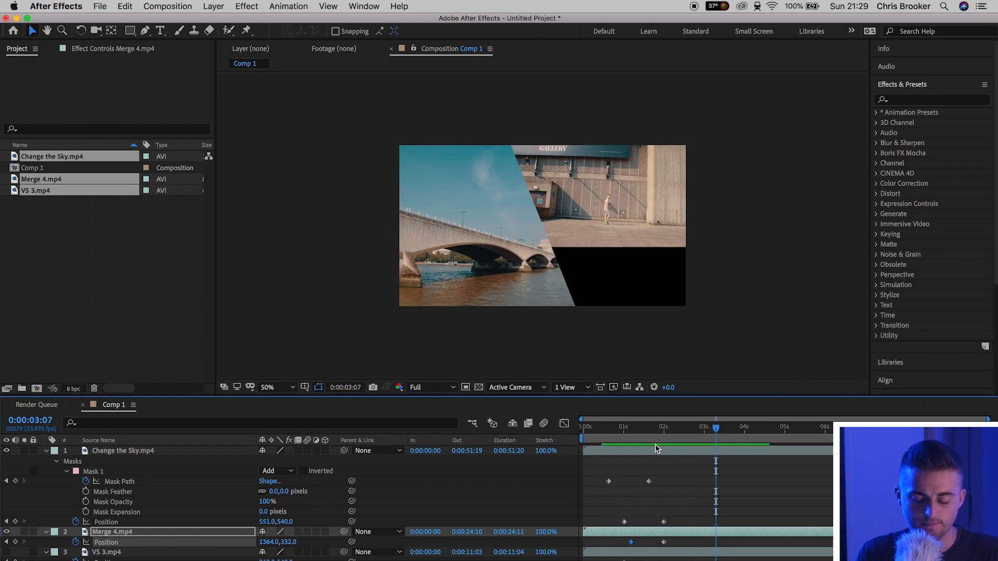
pyautogui.press('space')
pyautogui.press('space')
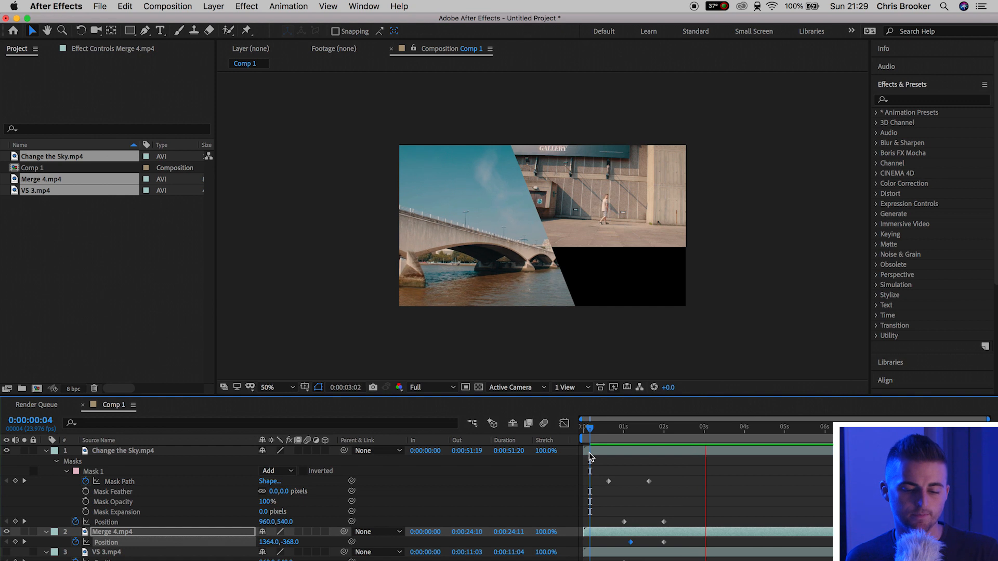
pyautogui.press('space')
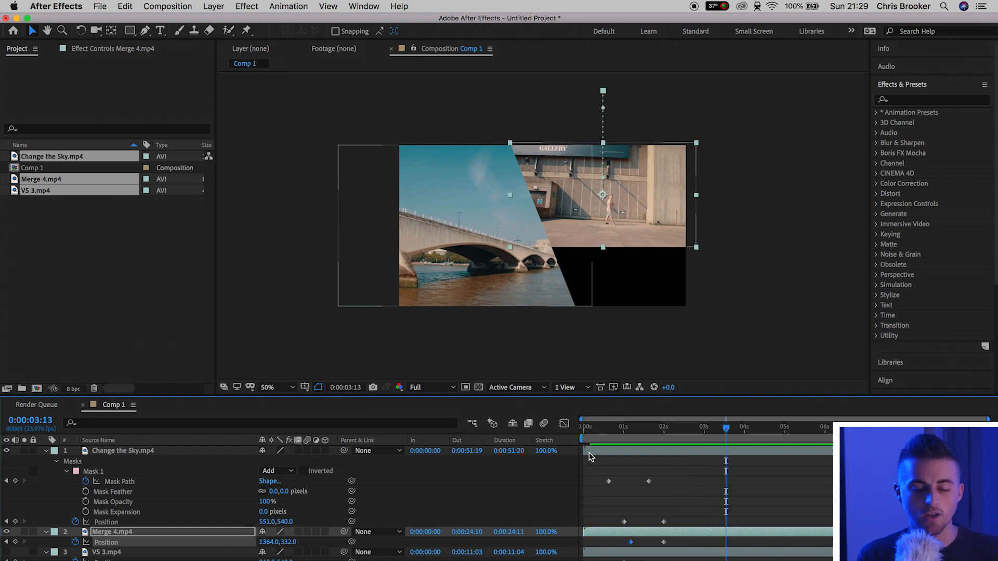
# Show the VS 3.mp4 layer again and scale it to 52% at 0:00:02:00
pyautogui.scroll(-1, 65, 531)
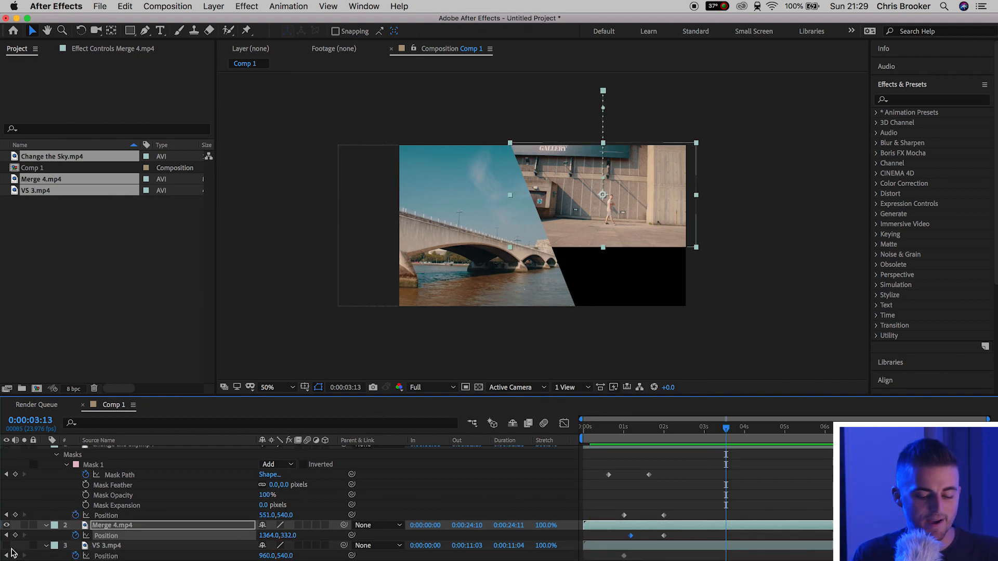
pyautogui.click(6, 546)
pyautogui.click(113, 551)
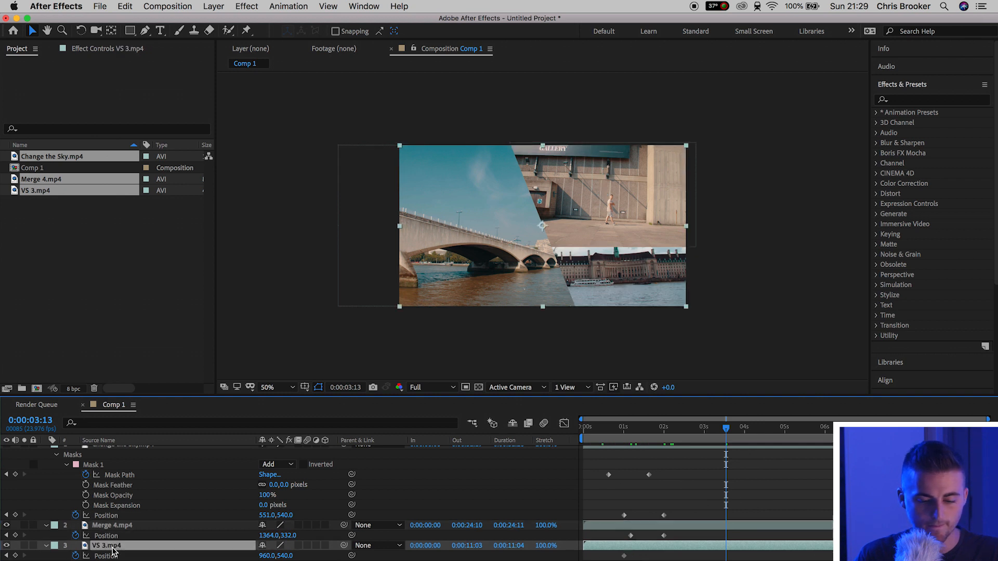
pyautogui.moveTo(726, 428); pyautogui.dragTo(664, 427)
pyautogui.press('s')
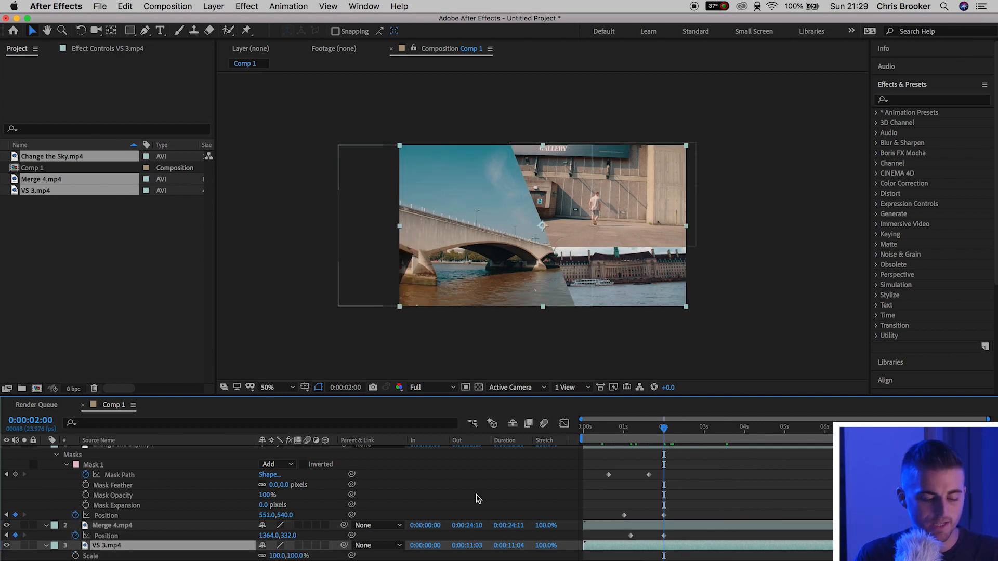
pyautogui.moveTo(279, 556); pyautogui.dragTo(244, 555)
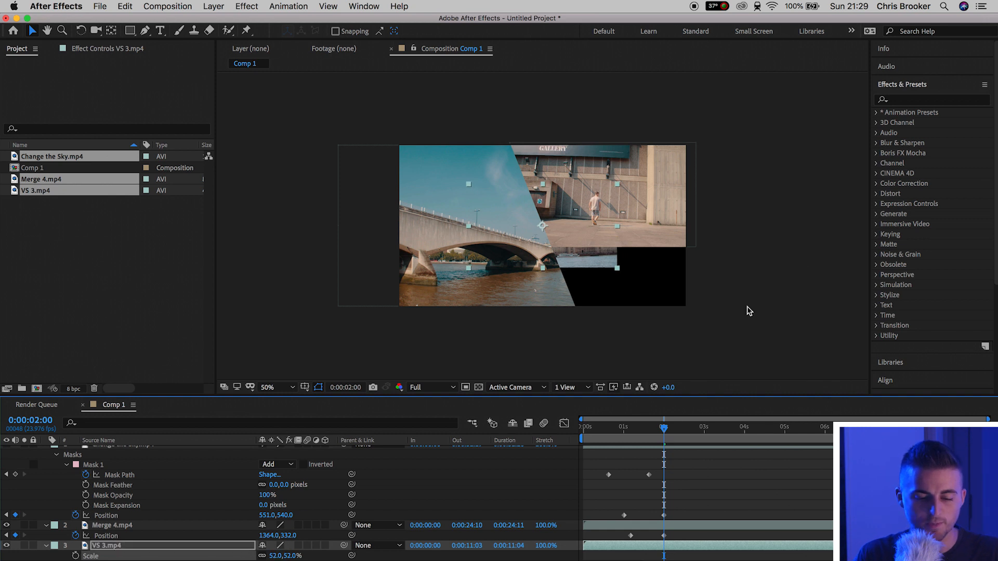
# Place VS 3.mp4 in the lower right of the frame and replace its Position keyframes with one of 1492, 872 at 0:00:02:00
pyautogui.moveTo(607, 227); pyautogui.dragTo(674, 271)
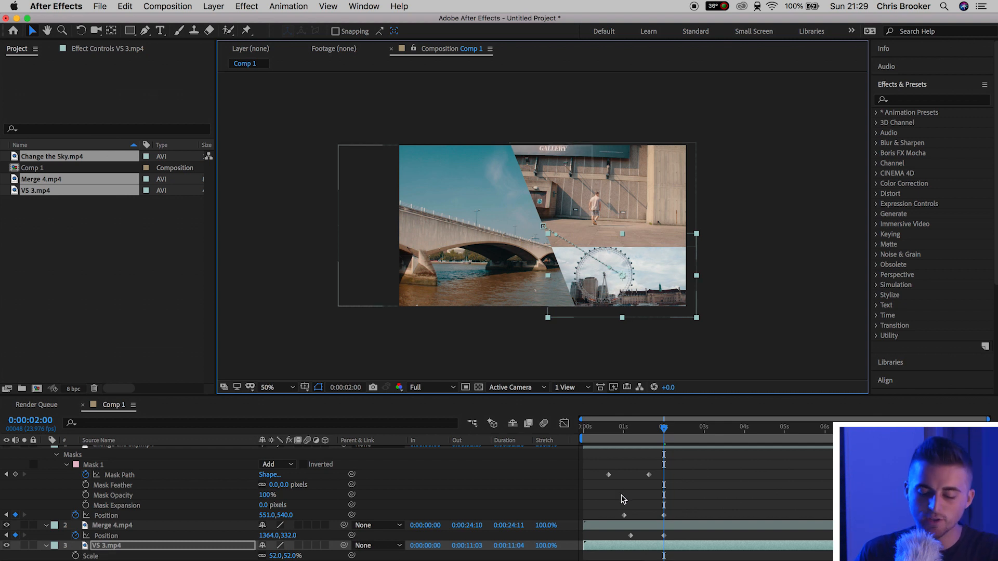
pyautogui.press('p')
pyautogui.moveTo(699, 554); pyautogui.dragTo(601, 557)
pyautogui.press('Delete')
pyautogui.moveTo(664, 428); pyautogui.dragTo(640, 436)
pyautogui.moveTo(654, 433); pyautogui.dragTo(665, 434)
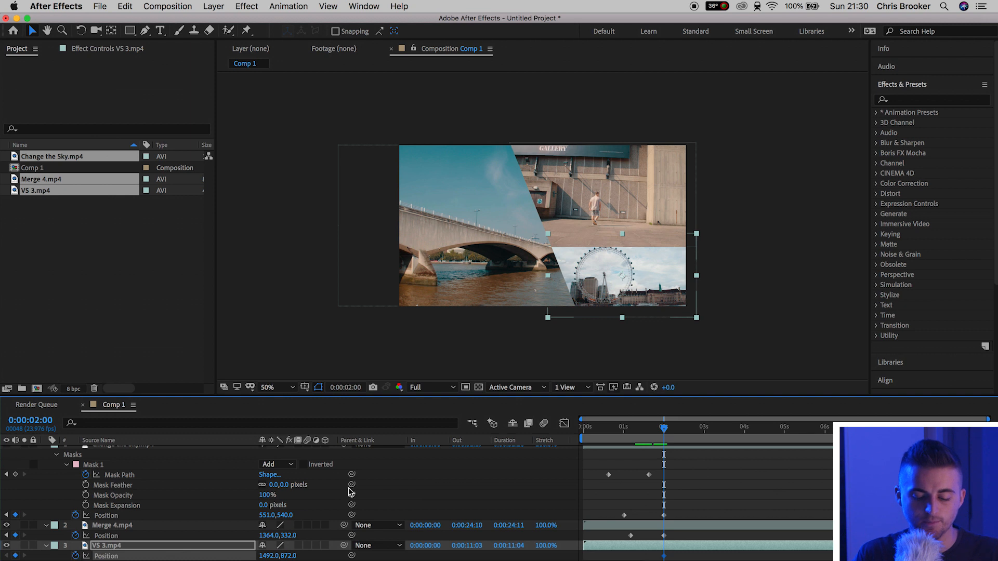
# At 0:00:01:04, set the Position of VS 3.mp4 to 1492, 1383 below the frame, and preview the animation from the beginning
pyautogui.moveTo(647, 429); pyautogui.dragTo(628, 438)
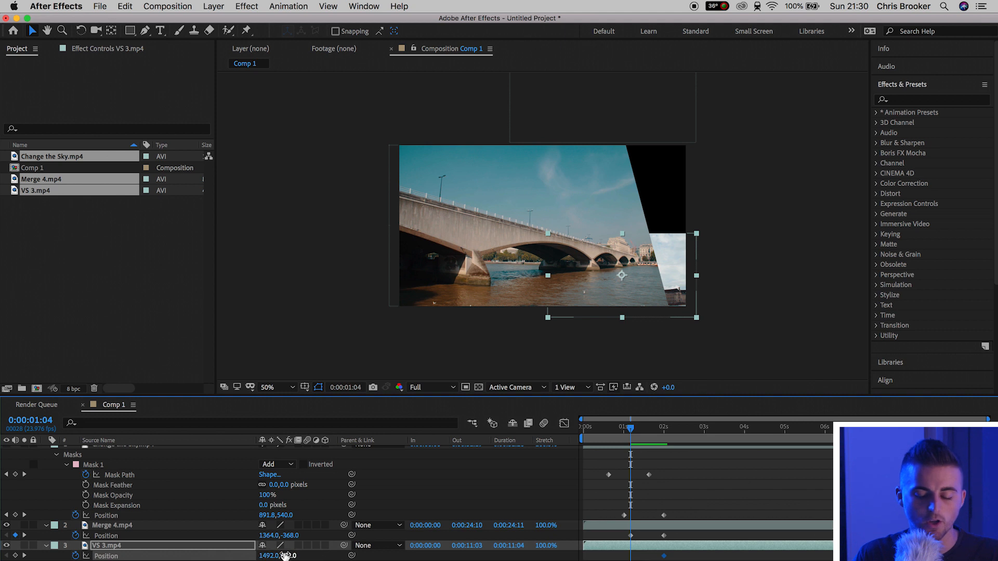
pyautogui.moveTo(303, 552); pyautogui.dragTo(590, 545)
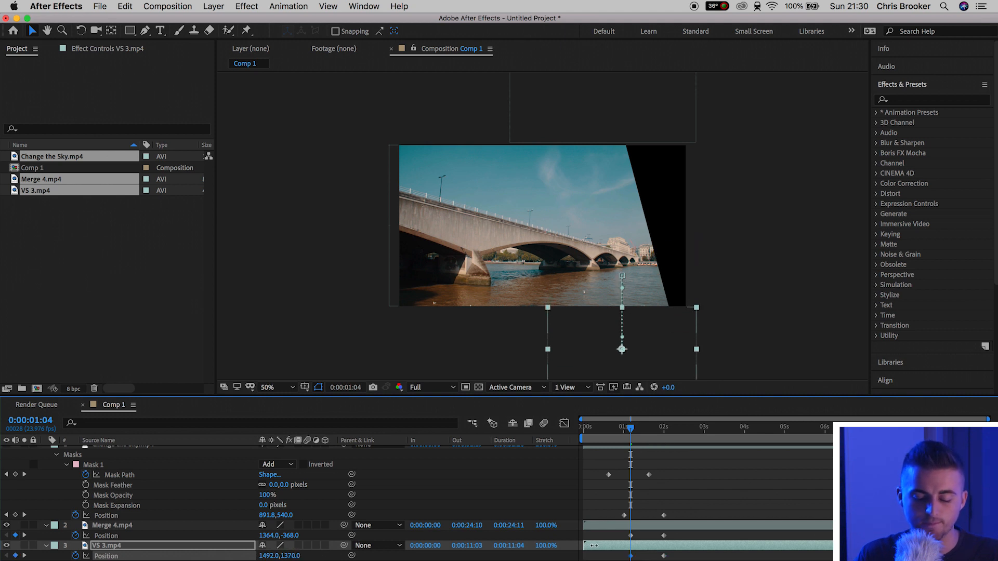
pyautogui.press('Home')
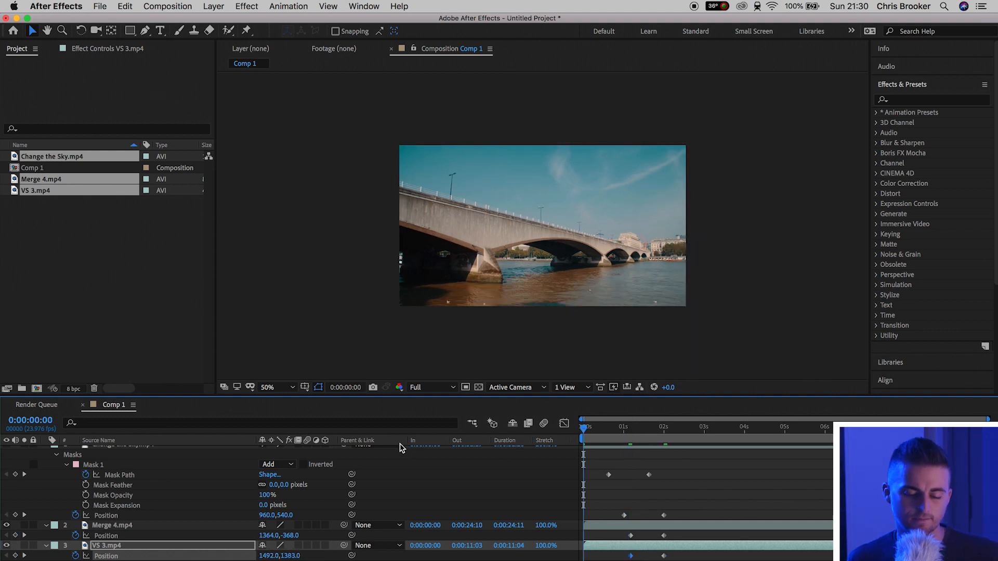
pyautogui.press('space')
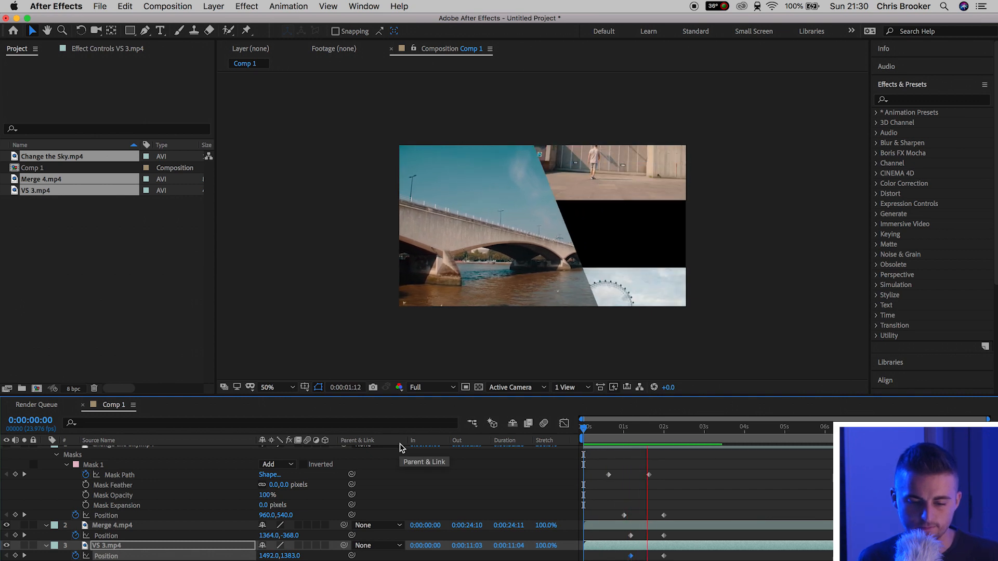
pyautogui.press('space')
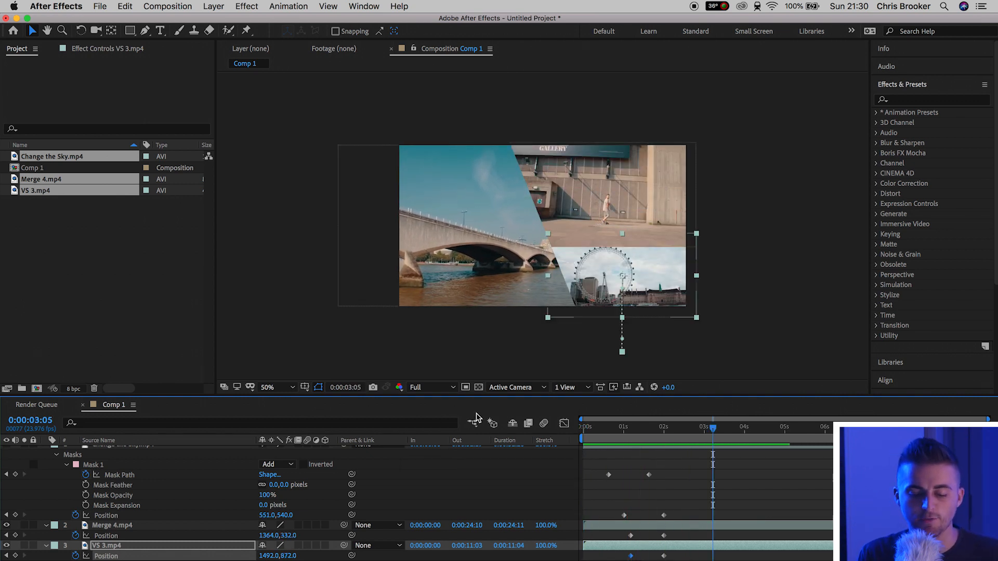
# Shift the Position keyframes of Merge 4.mp4 and VS 3.mp4 earlier together so they start at 0:00:00:20, and preview the new timing
pyautogui.moveTo(598, 437); pyautogui.dragTo(625, 440)
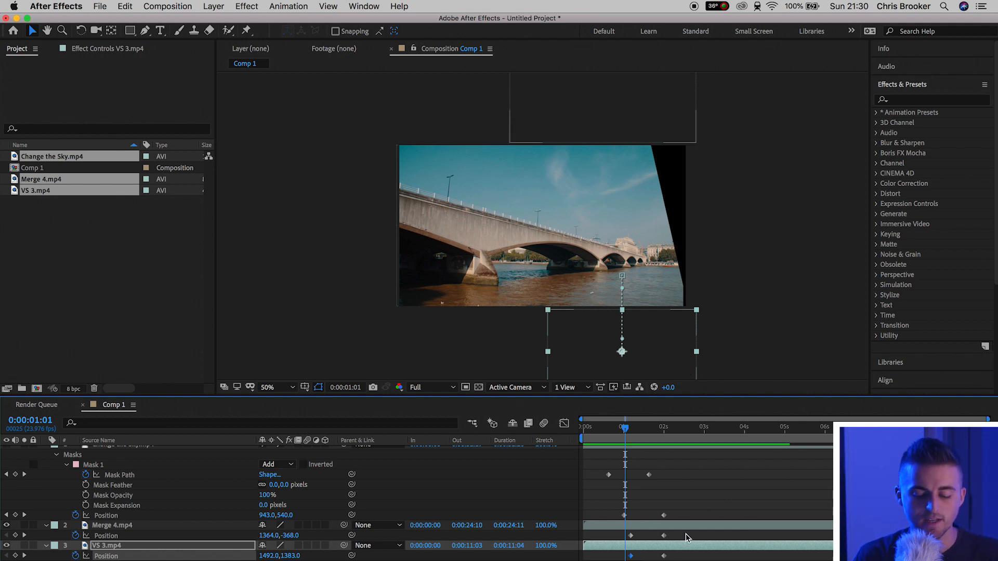
pyautogui.moveTo(688, 539); pyautogui.dragTo(618, 558)
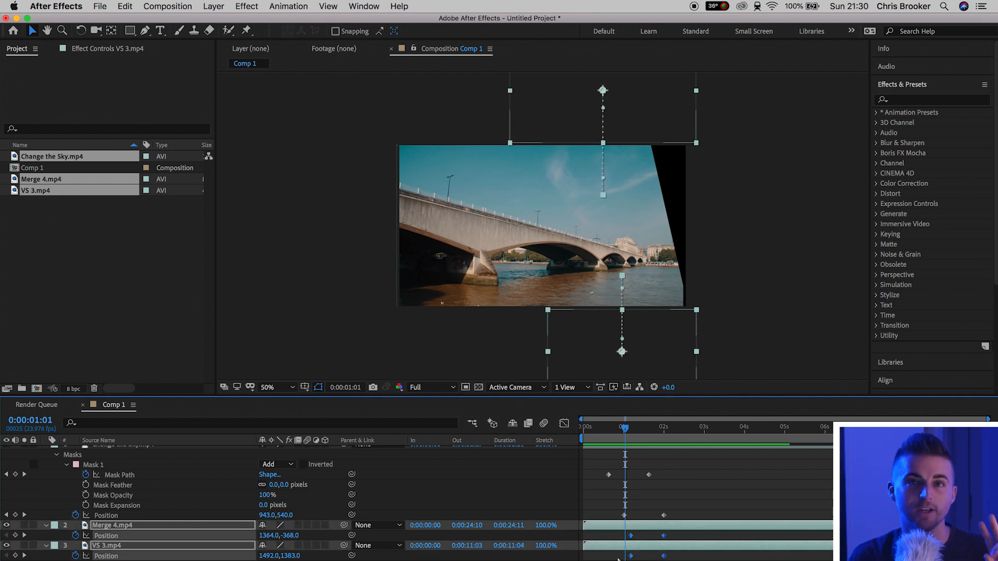
pyautogui.moveTo(625, 430); pyautogui.dragTo(620, 431)
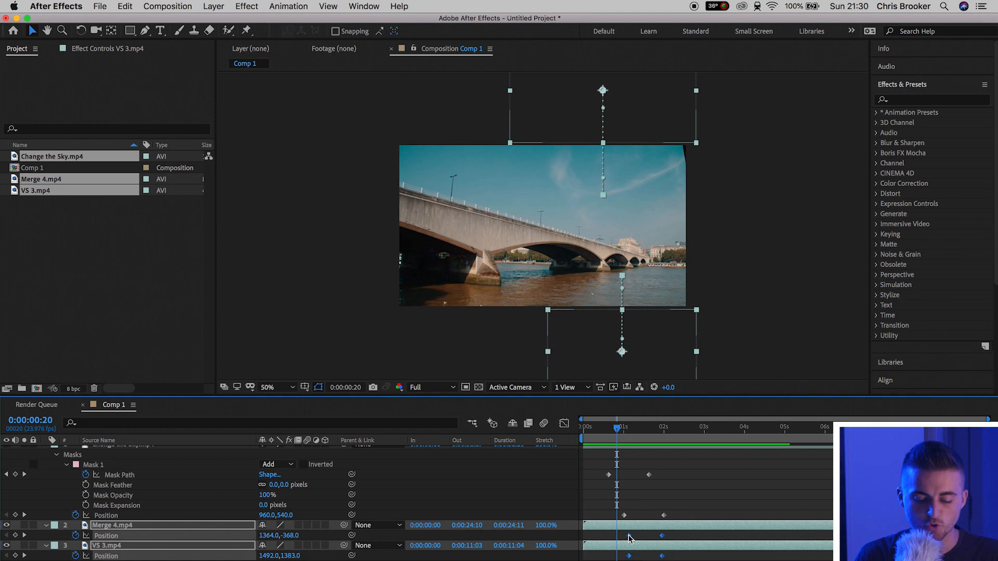
pyautogui.moveTo(619, 542)
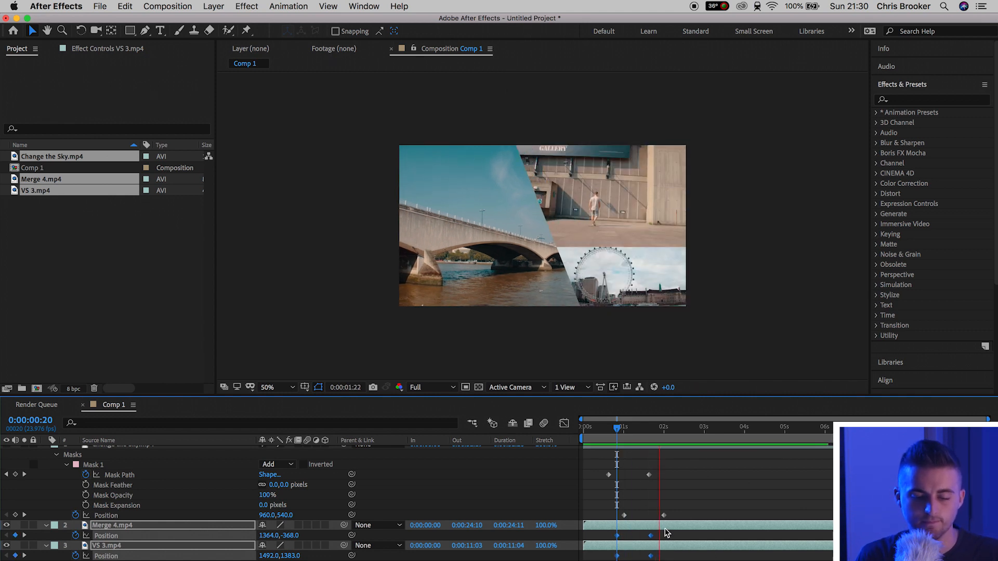
pyautogui.click(666, 528)
pyautogui.click(610, 435)
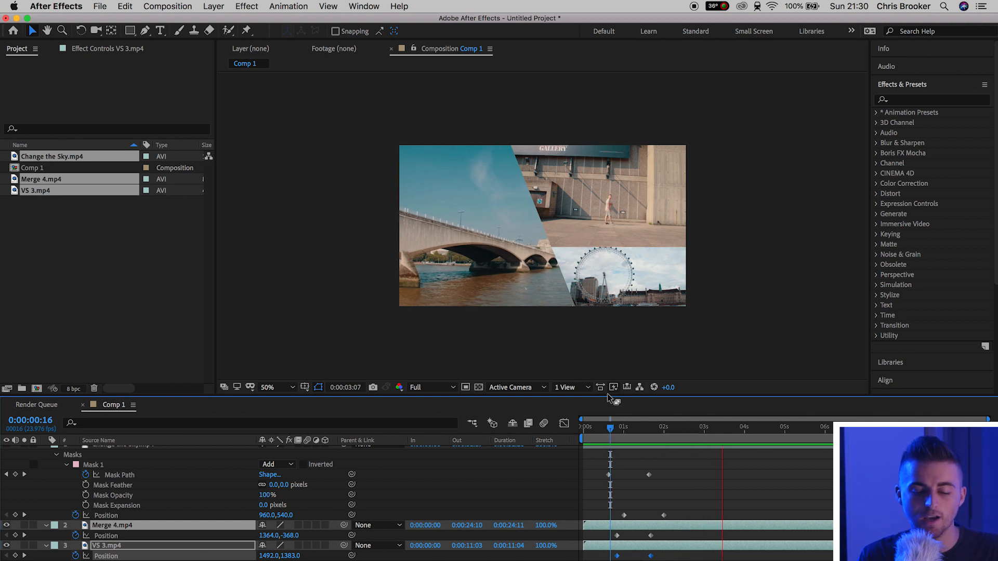
pyautogui.press('space')
# Move the final Position and Mask Path keyframes of Change the Sky.mp4 to 0:00:01:16, in line with the other layers' end keyframes
pyautogui.moveTo(624, 429); pyautogui.dragTo(654, 442)
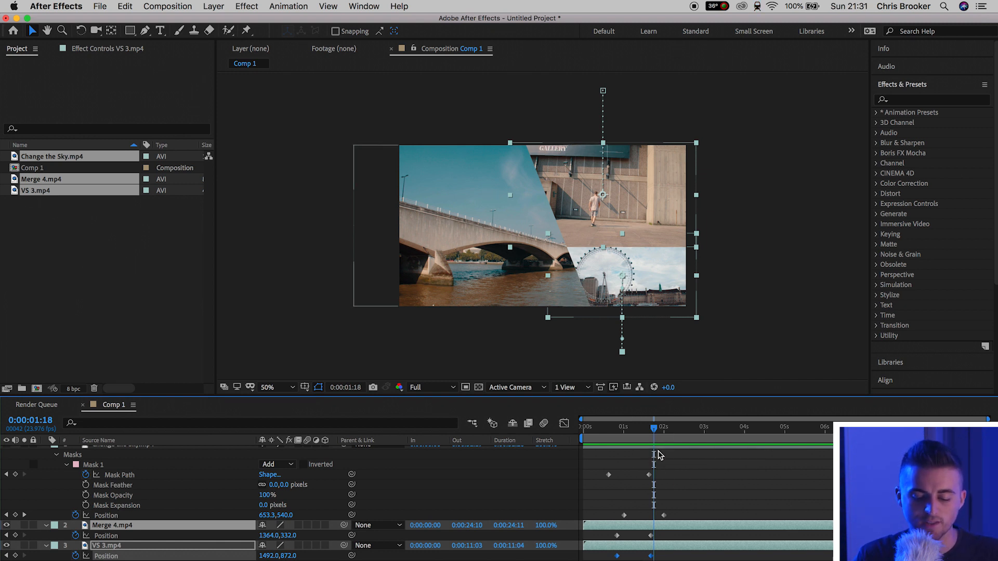
pyautogui.click(664, 515)
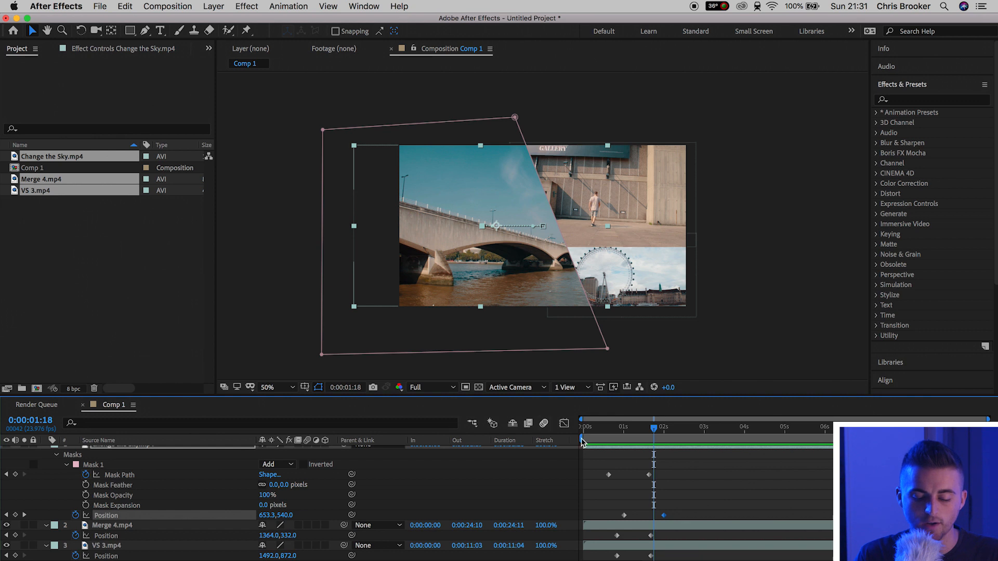
pyautogui.moveTo(655, 428); pyautogui.dragTo(650, 428)
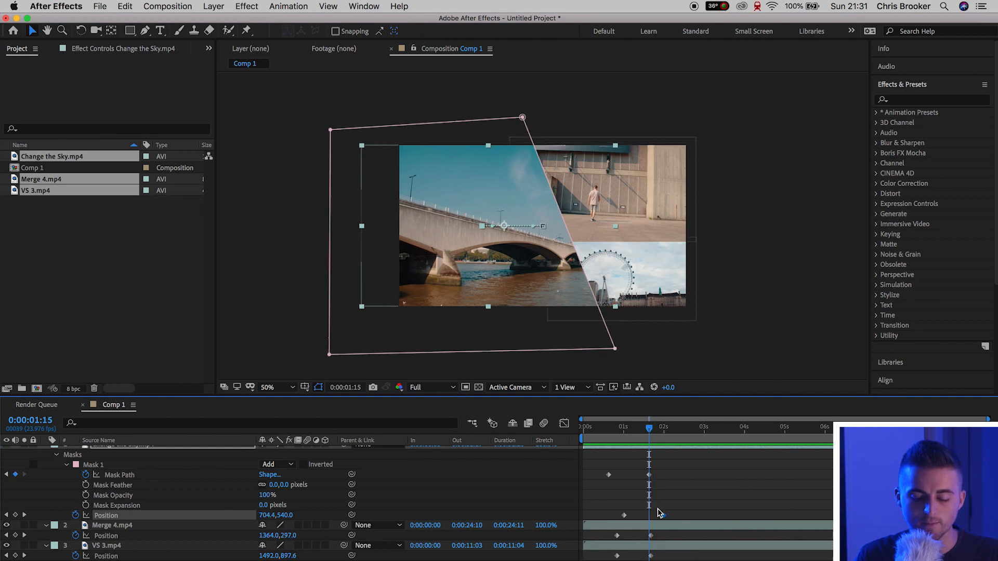
pyautogui.moveTo(663, 519); pyautogui.dragTo(653, 522)
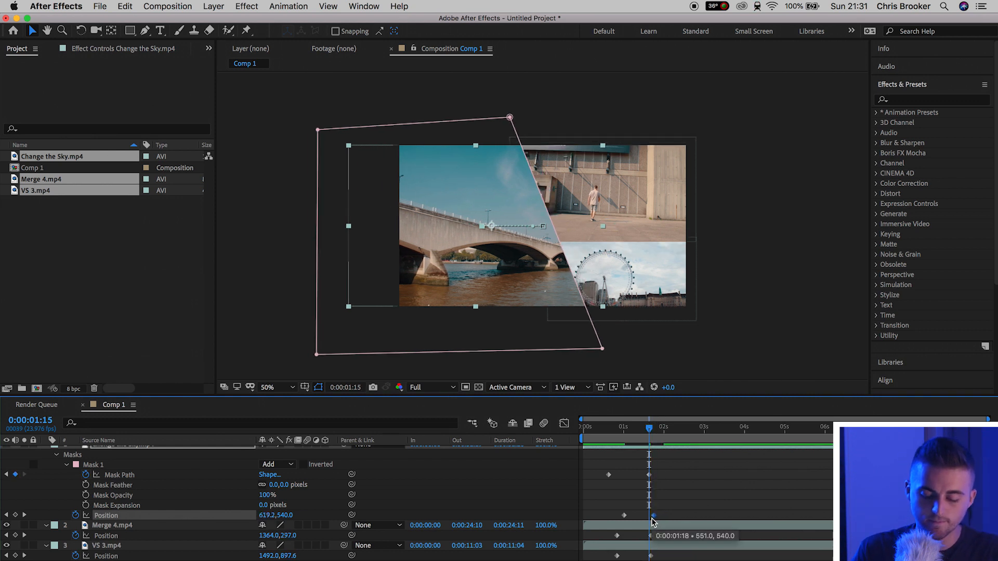
pyautogui.press('=')
pyautogui.press('=')
pyautogui.press('=')
pyautogui.press('=')
pyautogui.moveTo(727, 517); pyautogui.dragTo(682, 517)
pyautogui.moveTo(682, 518); pyautogui.dragTo(676, 518)
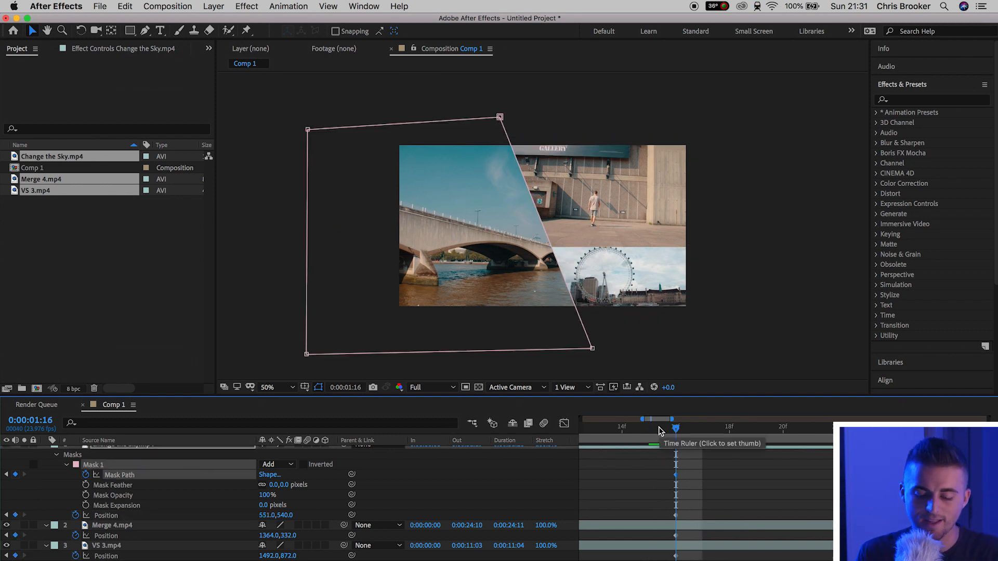
# Preview the split-screen animation from the beginning with the aligned end keyframes
pyautogui.press('-')
pyautogui.press('-')
pyautogui.press('-')
pyautogui.press('-')
pyautogui.press('Home')
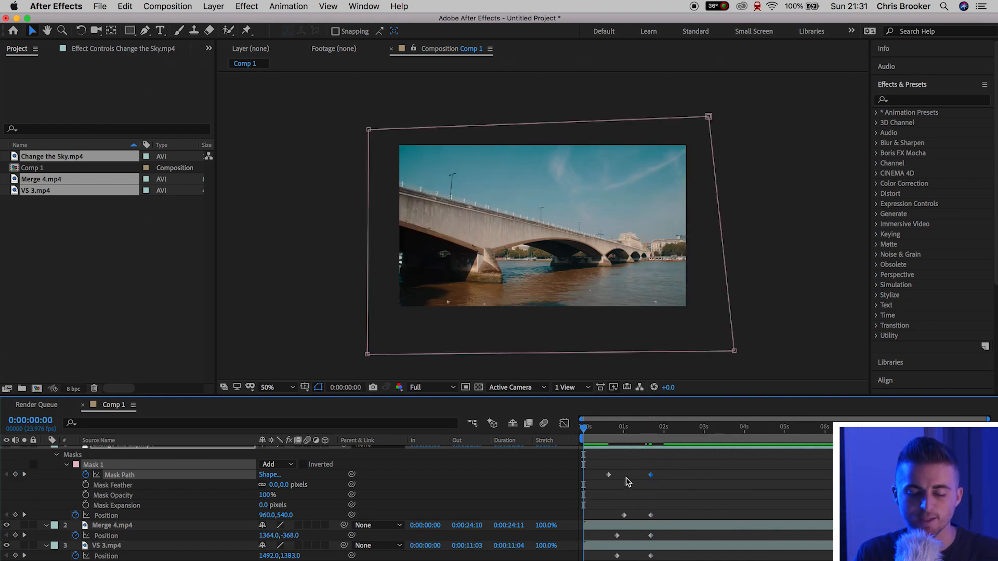
pyautogui.press('space')
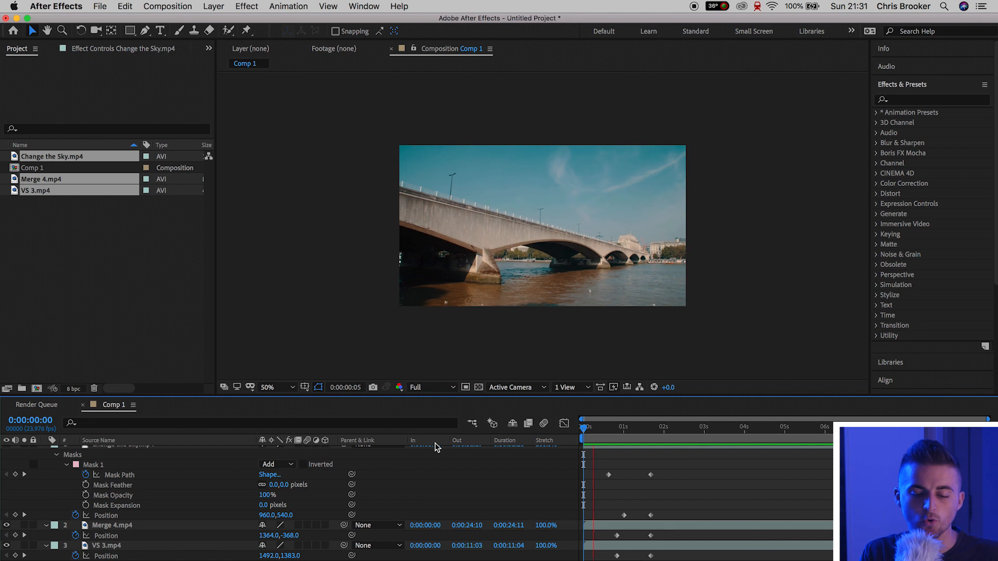
pyautogui.press('space')
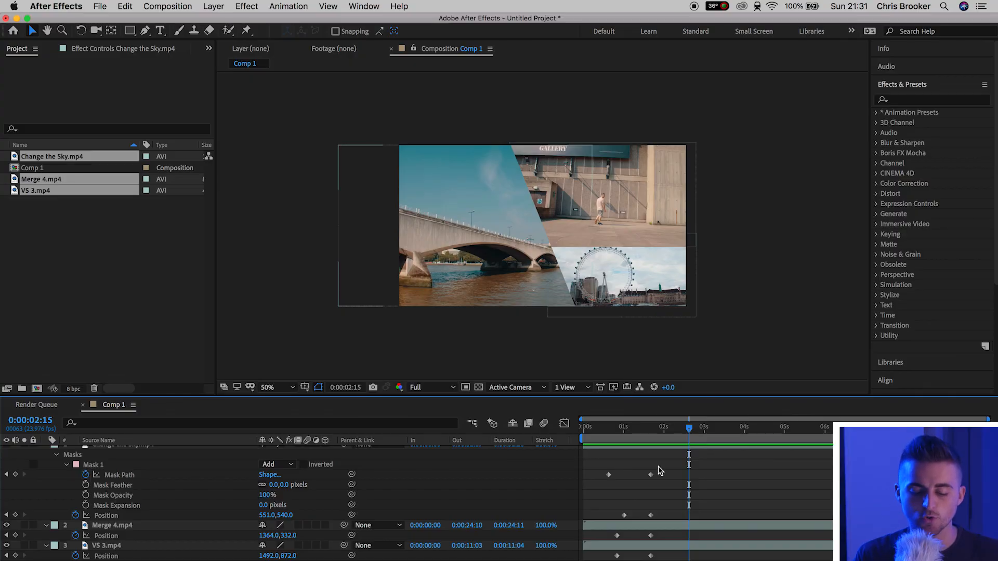
# Apply Easy Ease to all Mask Path and Position keyframes of the three layers, and return to 0:00:00:00
pyautogui.moveTo(669, 463); pyautogui.dragTo(593, 560)
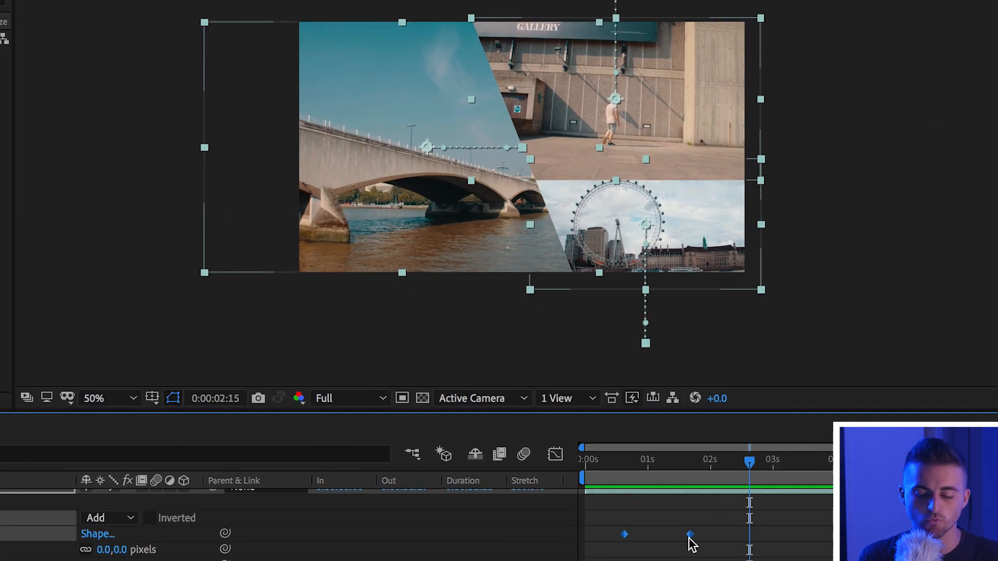
pyautogui.rightClick(649, 475)
pyautogui.moveTo(755, 560)
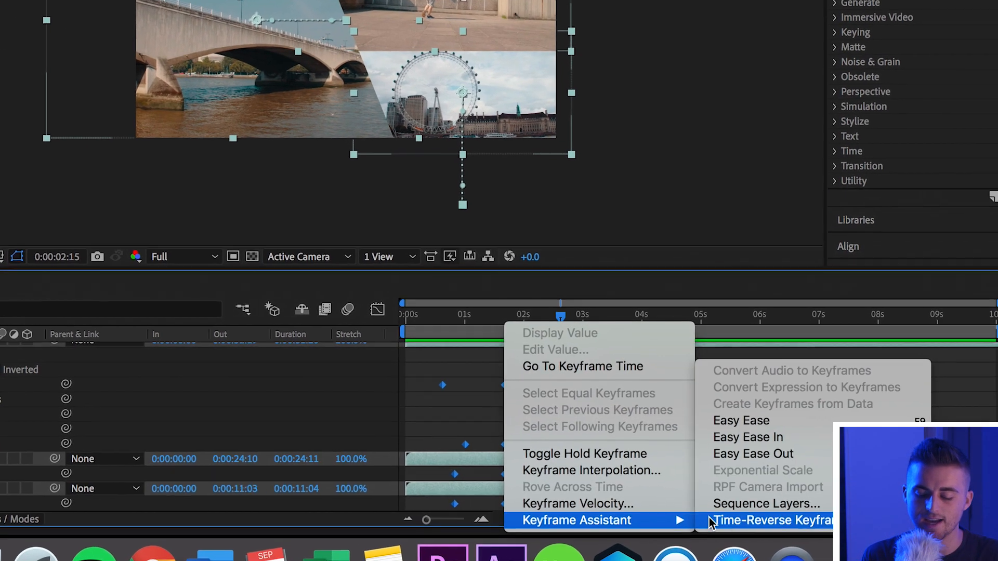
pyautogui.click(738, 419)
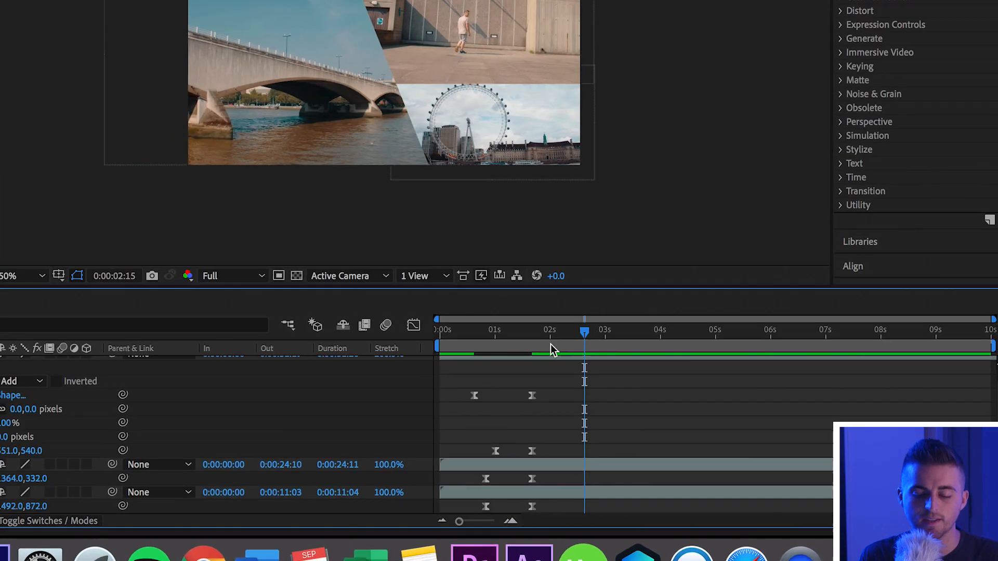
pyautogui.press('Home')
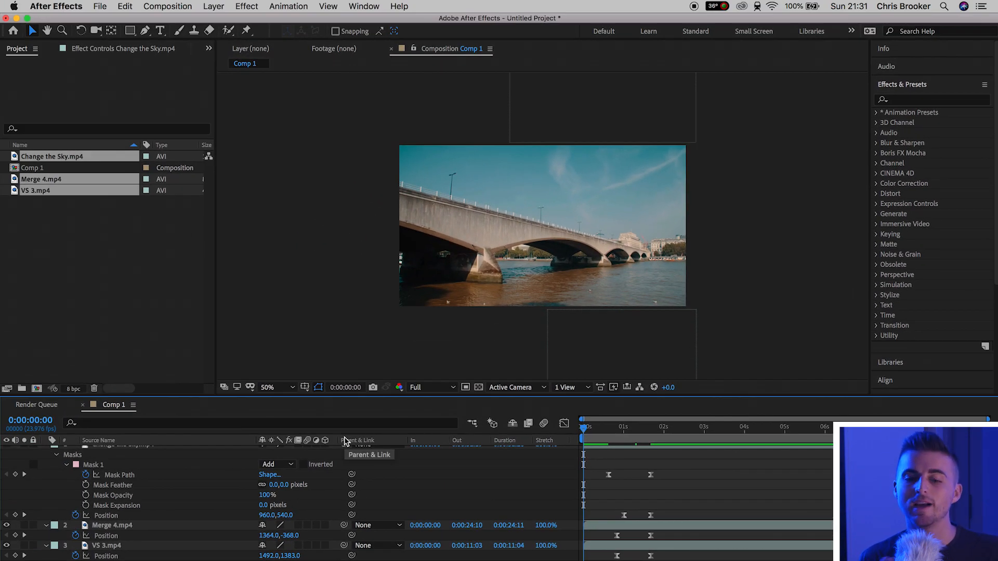
# Preview the eased split-screen animation from the beginning and fit the composition to the viewer
pyautogui.press('space')
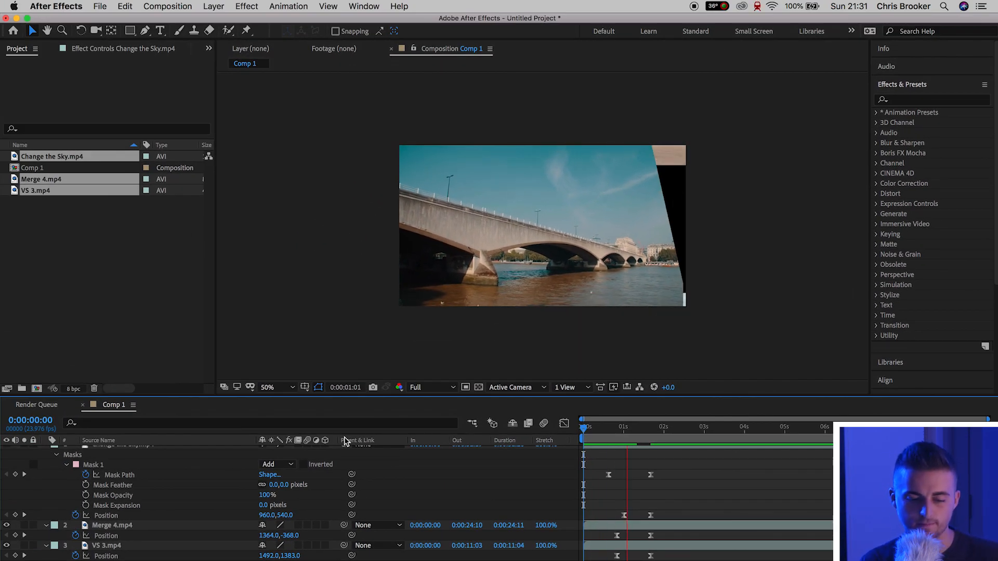
pyautogui.press('space')
pyautogui.click(275, 387)
pyautogui.click(283, 180)
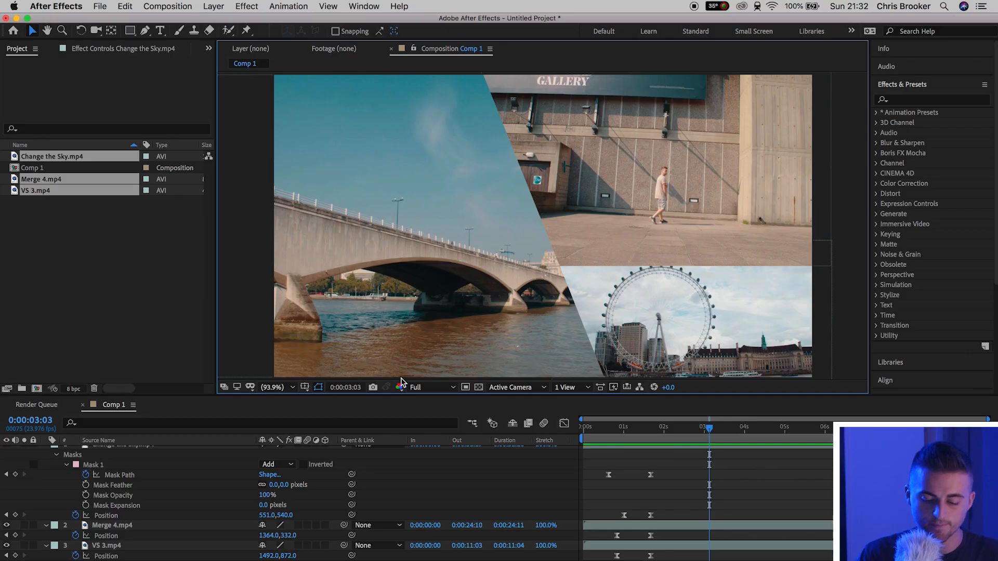
# Select the final Mask Path and Position keyframes of all three layers, move them about one second later, and preview the slower animation
pyautogui.moveTo(636, 461); pyautogui.dragTo(667, 558)
pyautogui.moveTo(652, 474); pyautogui.dragTo(676, 483)
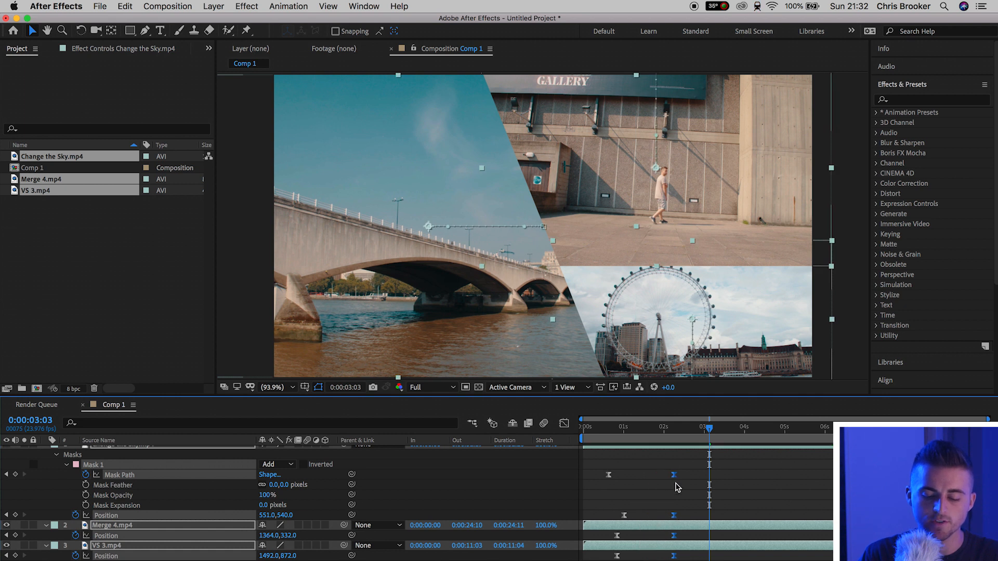
pyautogui.press('Home')
pyautogui.press('space')
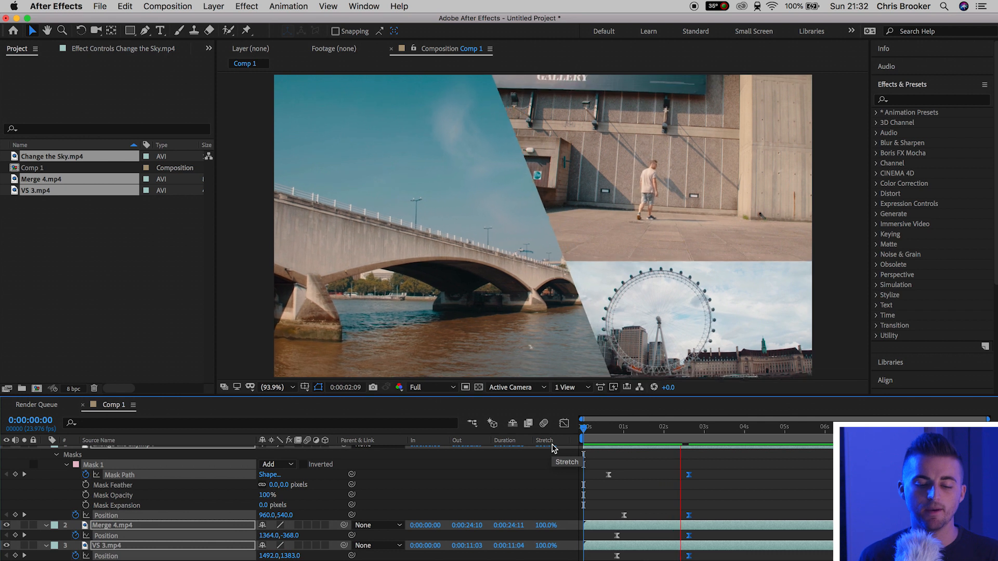
pyautogui.press('space')
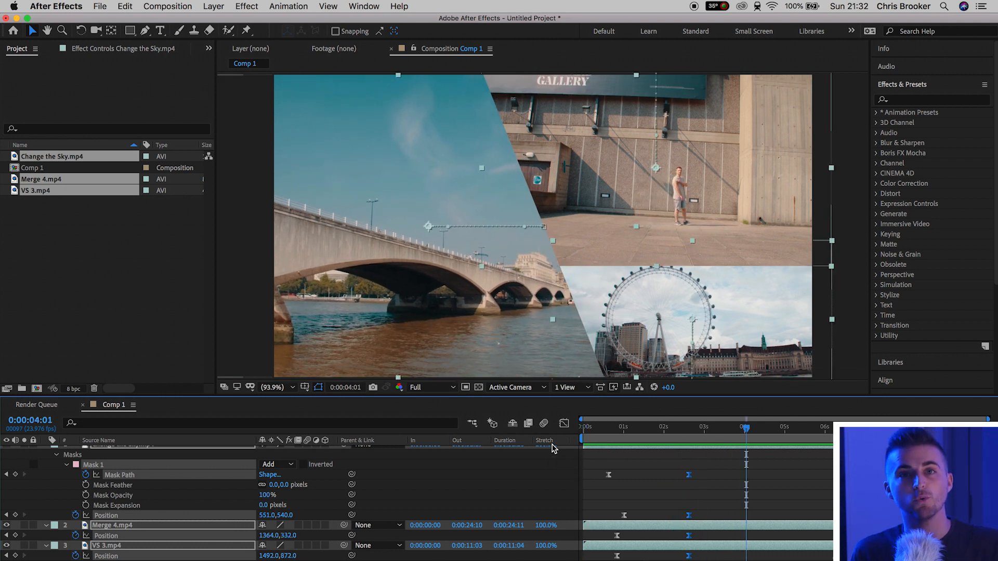
# Try moving the selected end keyframes earlier, to just after the one-second mark, and preview the faster animation
pyautogui.moveTo(689, 477); pyautogui.dragTo(632, 477)
pyautogui.click(604, 427)
pyautogui.press('space')
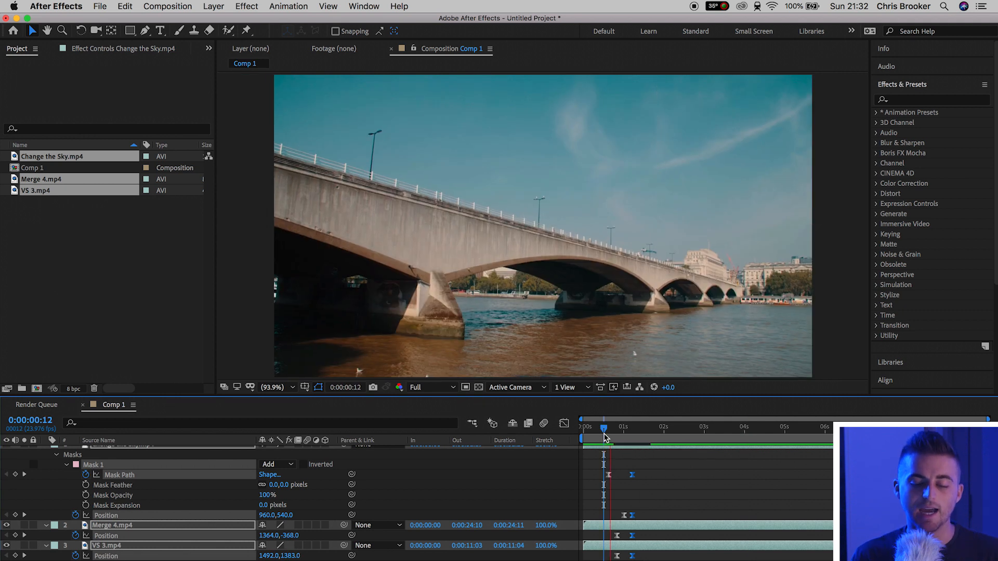
pyautogui.press('space')
# Move the selected end keyframes of all three layers to 0:00:02:12 and preview the resulting animation
pyautogui.moveTo(632, 477); pyautogui.dragTo(691, 487)
pyautogui.press('space')
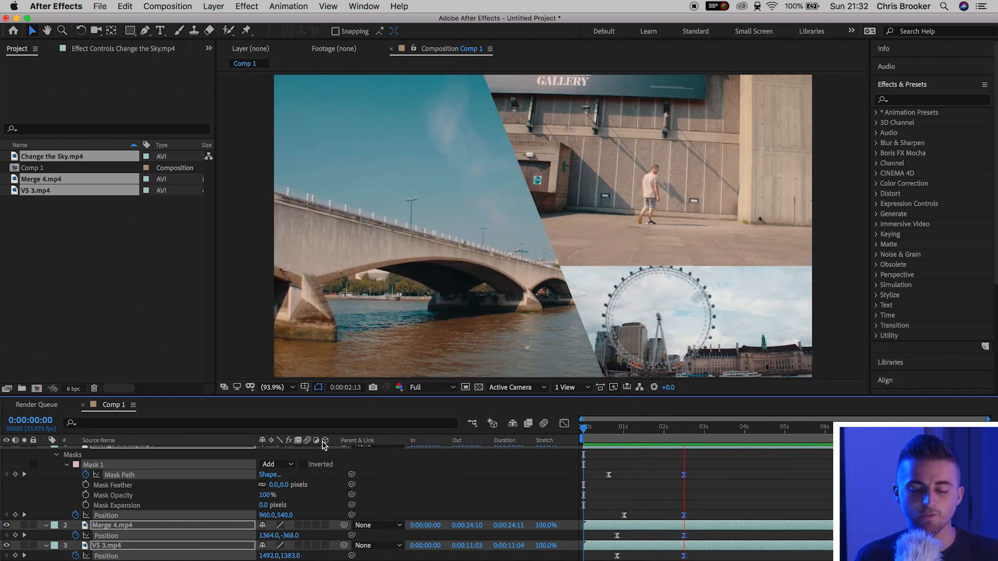
pyautogui.click(627, 429)
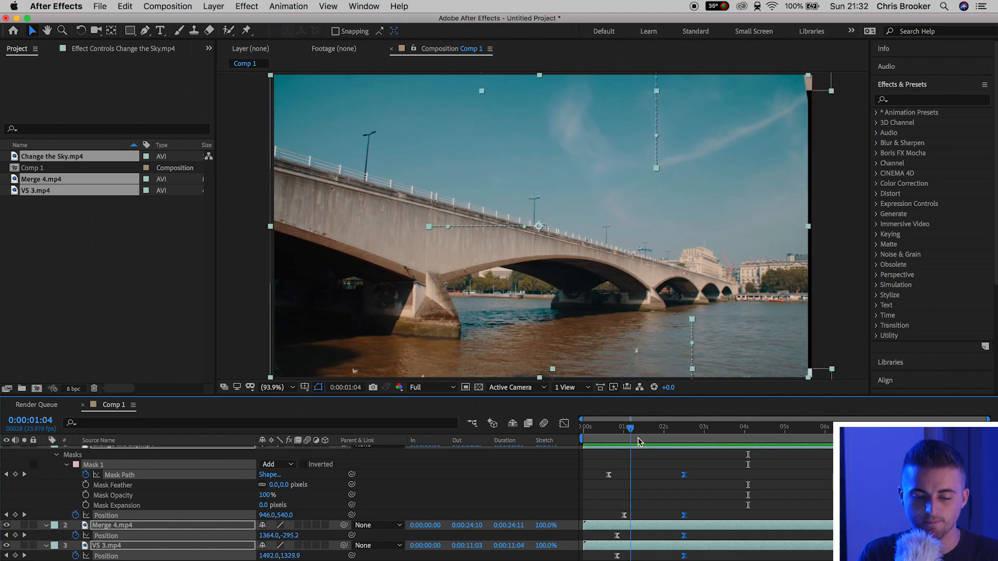
pyautogui.press('space')
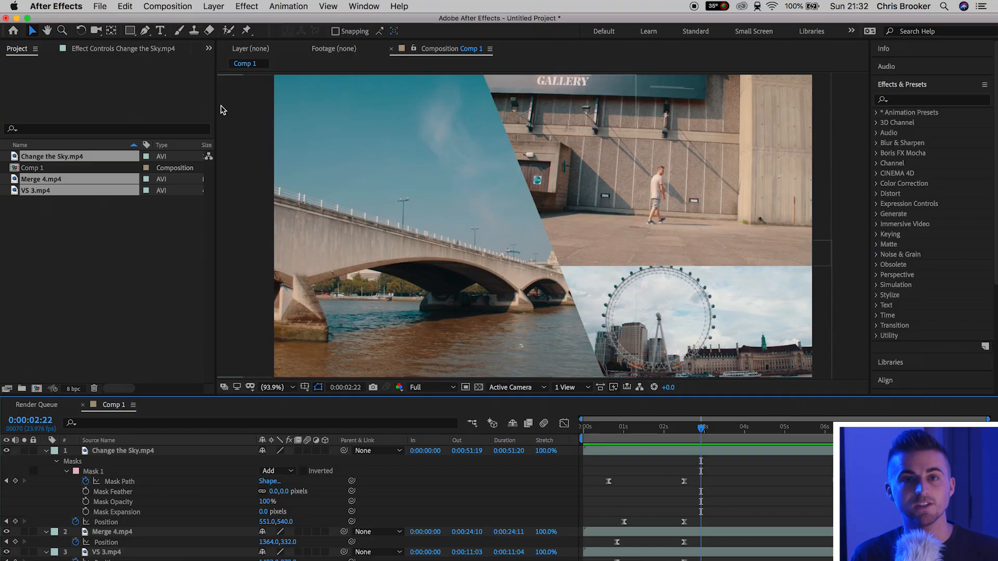
# Create a white solid layer of 1920 x 1080 px in the composition
pyautogui.click(213, 6)
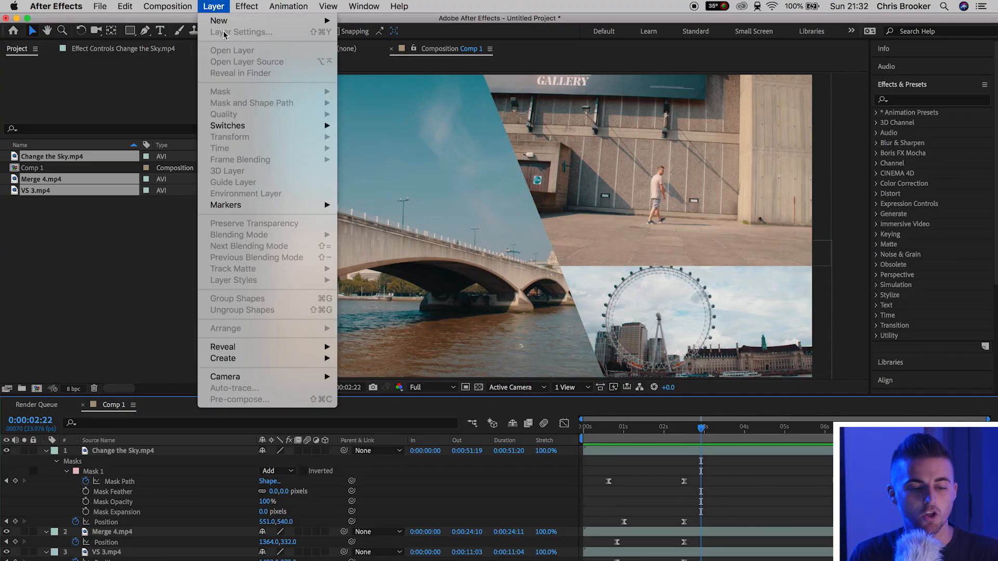
pyautogui.moveTo(311, 21)
pyautogui.click(397, 41)
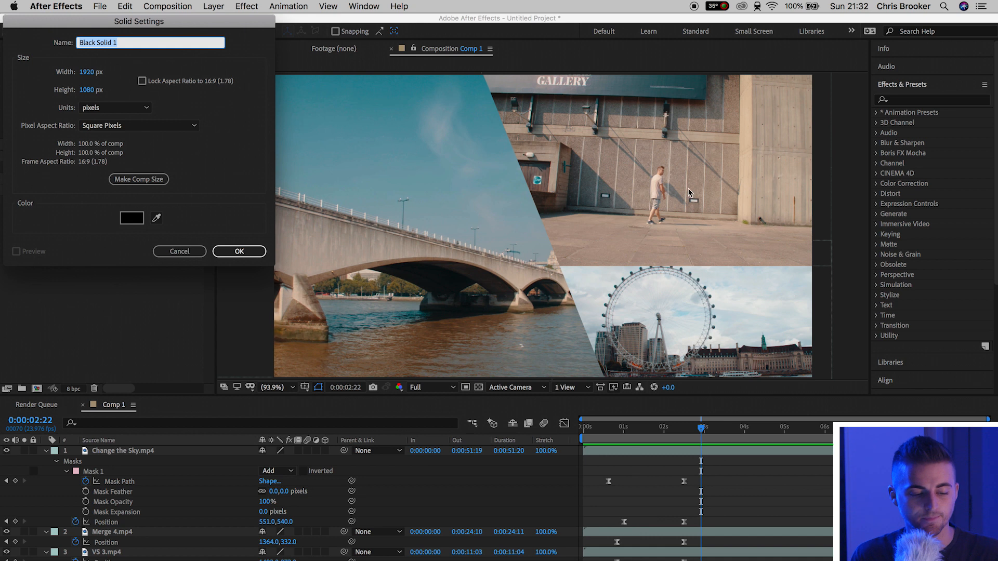
pyautogui.click(129, 219)
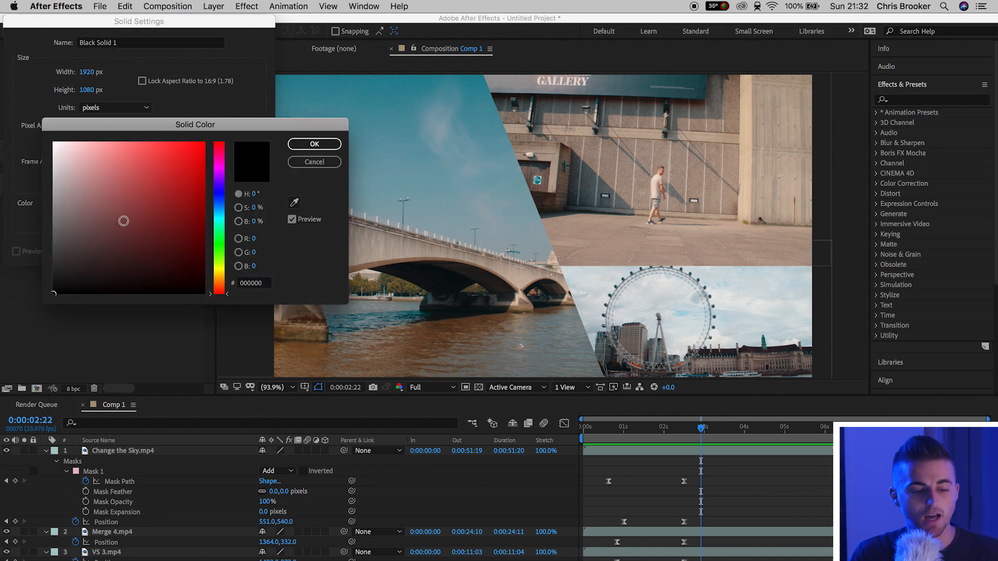
pyautogui.moveTo(123, 221); pyautogui.dragTo(52, 141)
pyautogui.click(314, 144)
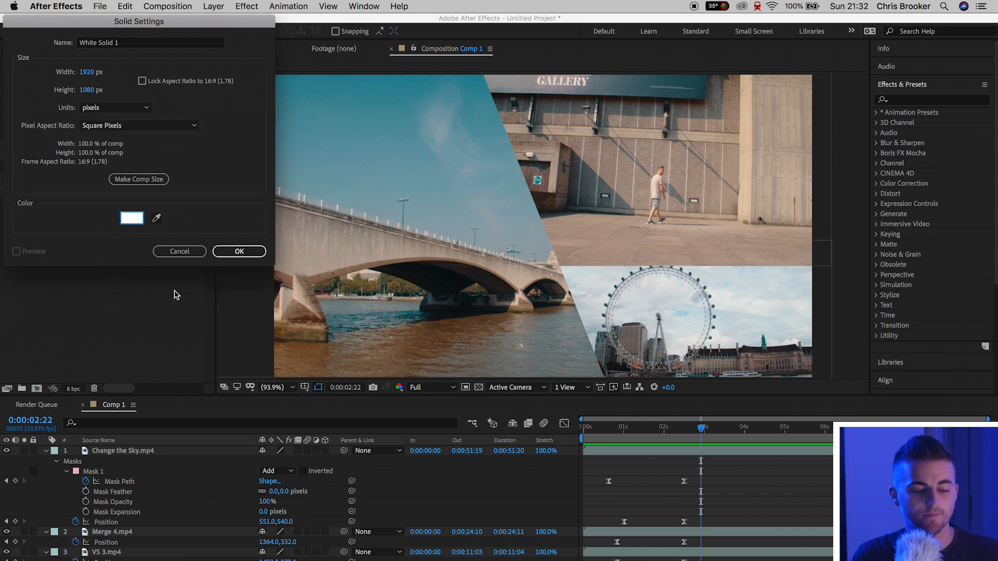
pyautogui.click(239, 251)
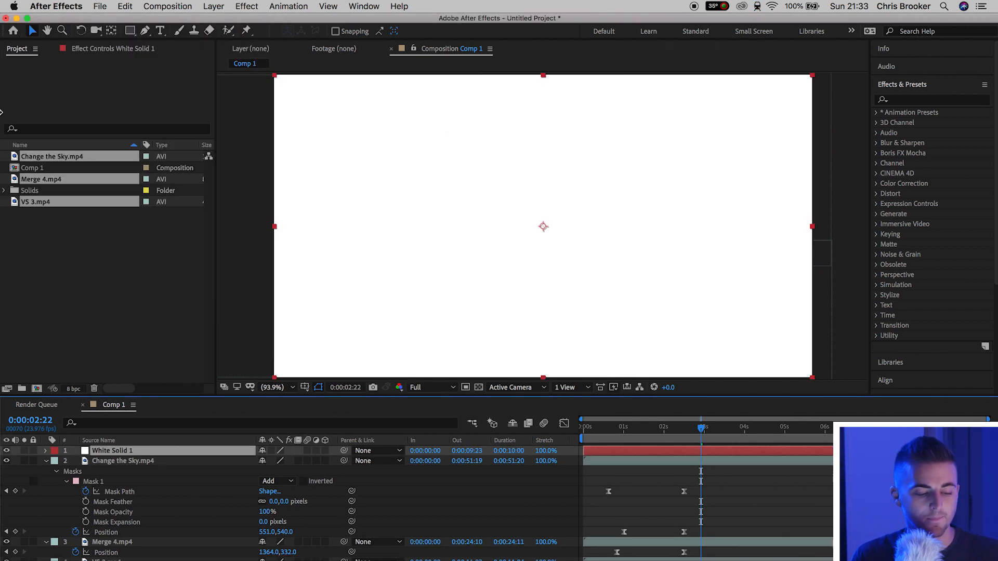
# Toggle the white solid's visibility off and on, and reduce its Opacity to 51% so the clips show through
pyautogui.click(7, 451)
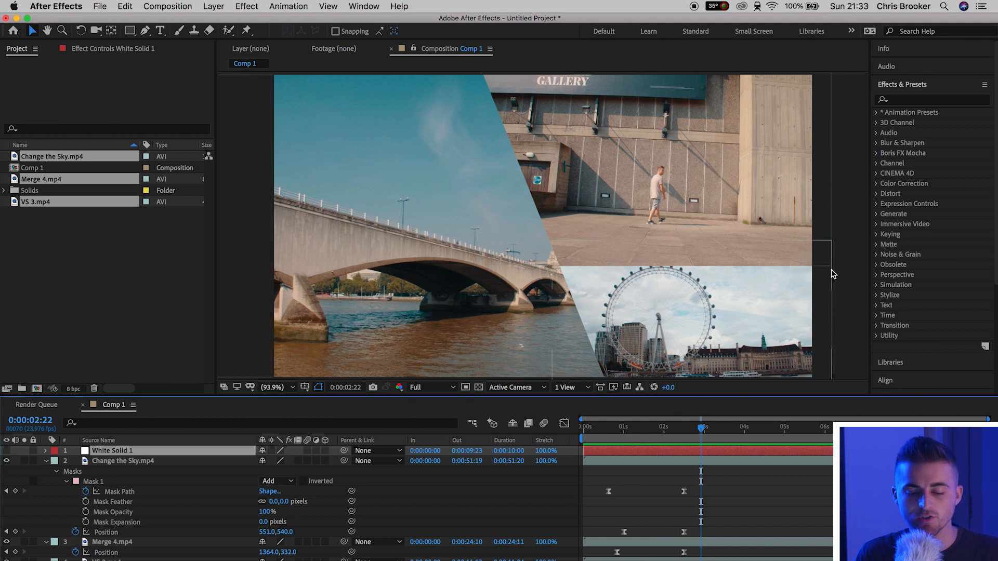
pyautogui.click(6, 451)
pyautogui.press('t')
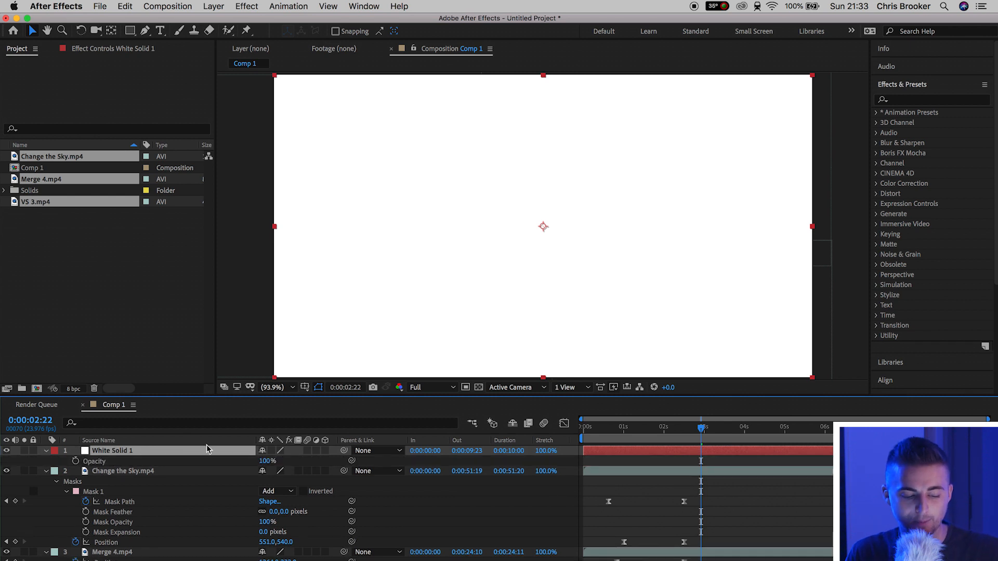
pyautogui.moveTo(264, 467); pyautogui.dragTo(236, 469)
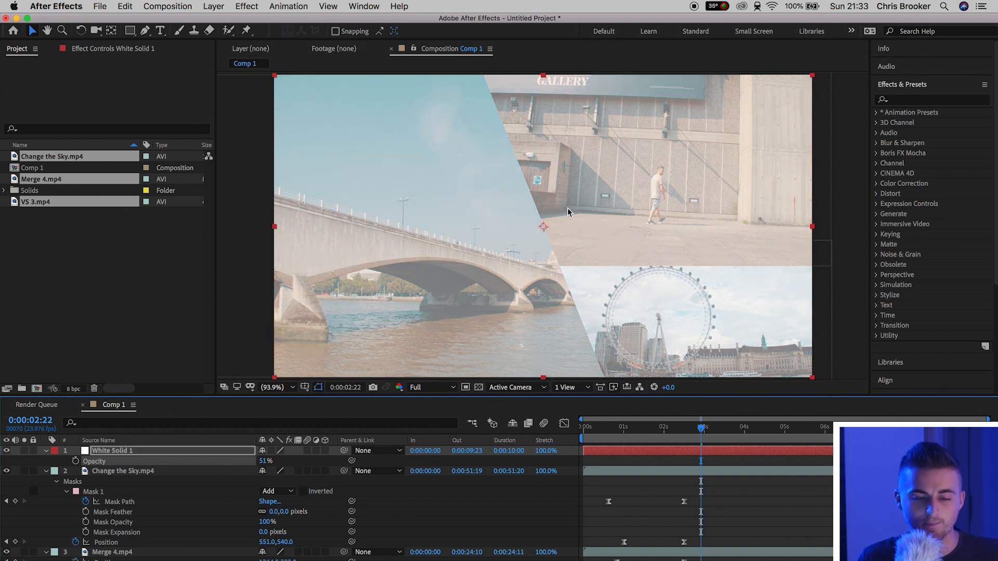
# Squash the white solid into a thin horizontal bar over the border between the gallery and wheel clips, and set its Opacity to 100%
pyautogui.moveTo(543, 77); pyautogui.dragTo(713, 272)
pyautogui.moveTo(388, 270); pyautogui.dragTo(527, 275)
pyautogui.moveTo(617, 271); pyautogui.dragTo(627, 272)
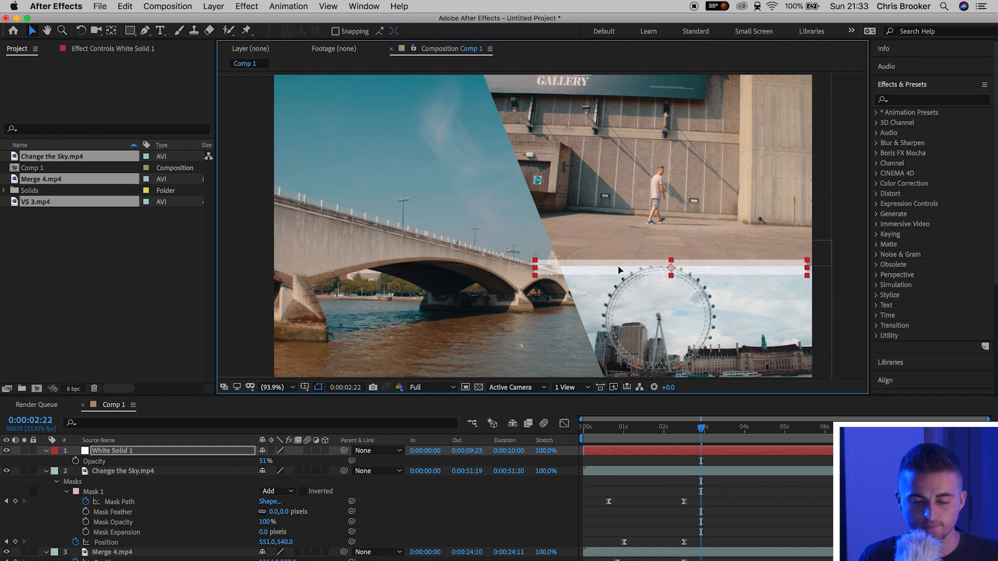
pyautogui.scroll(1, 622, 255)
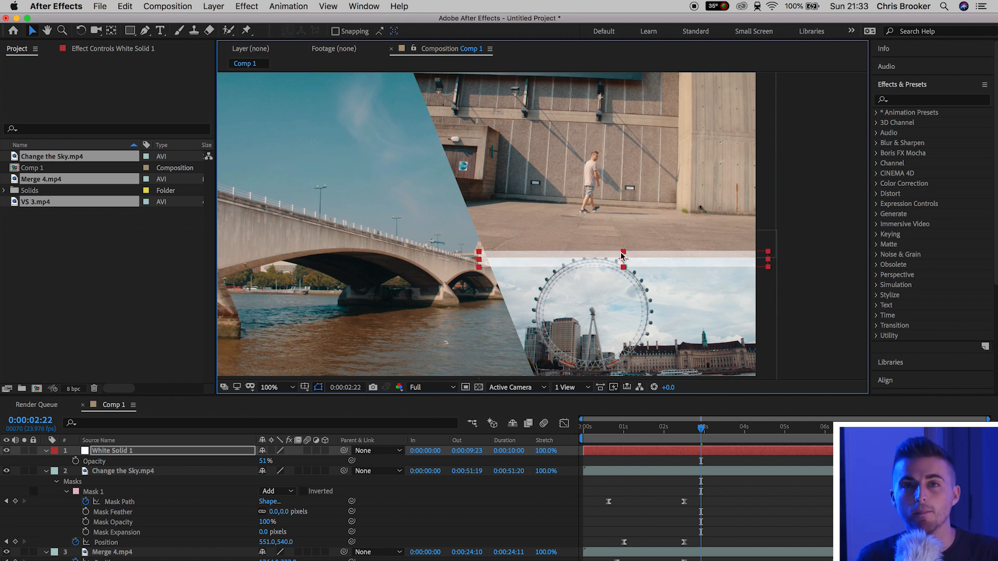
pyautogui.moveTo(571, 259); pyautogui.dragTo(574, 258)
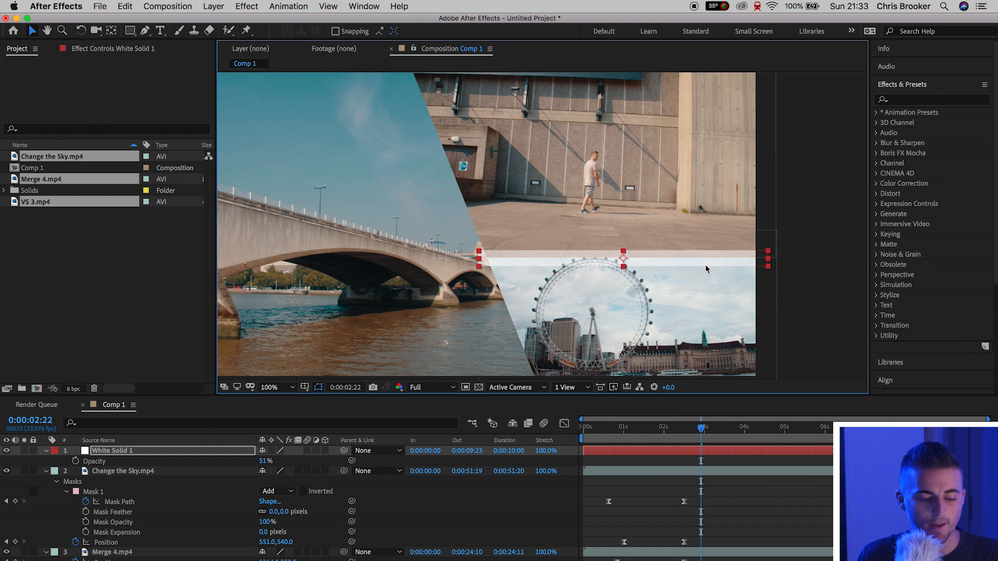
pyautogui.moveTo(264, 462); pyautogui.dragTo(284, 462)
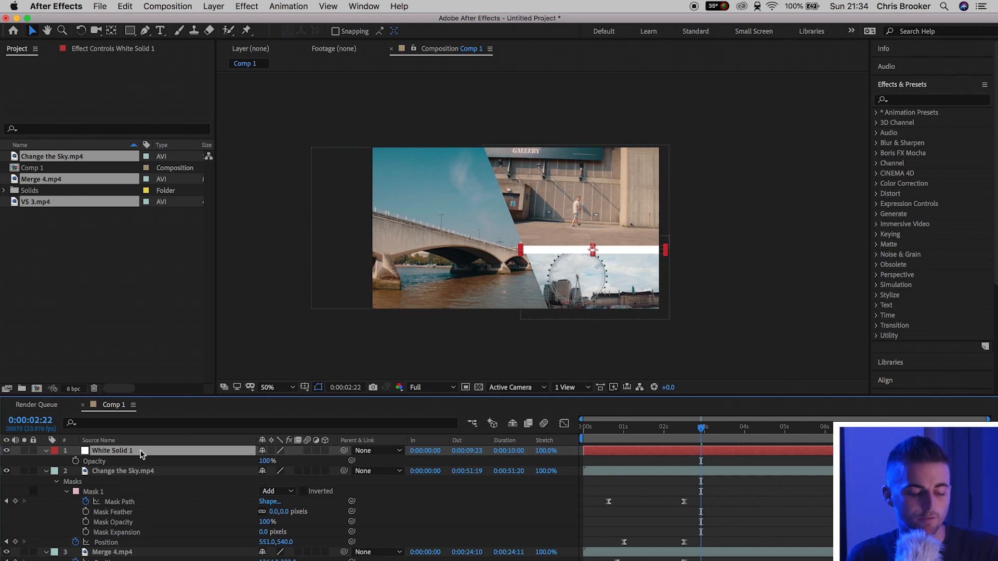
# Duplicate the white bar, move the copy onto the diagonal edge of the bridge clip, and set its Rotation to 68.5°
pyautogui.press('super+d')
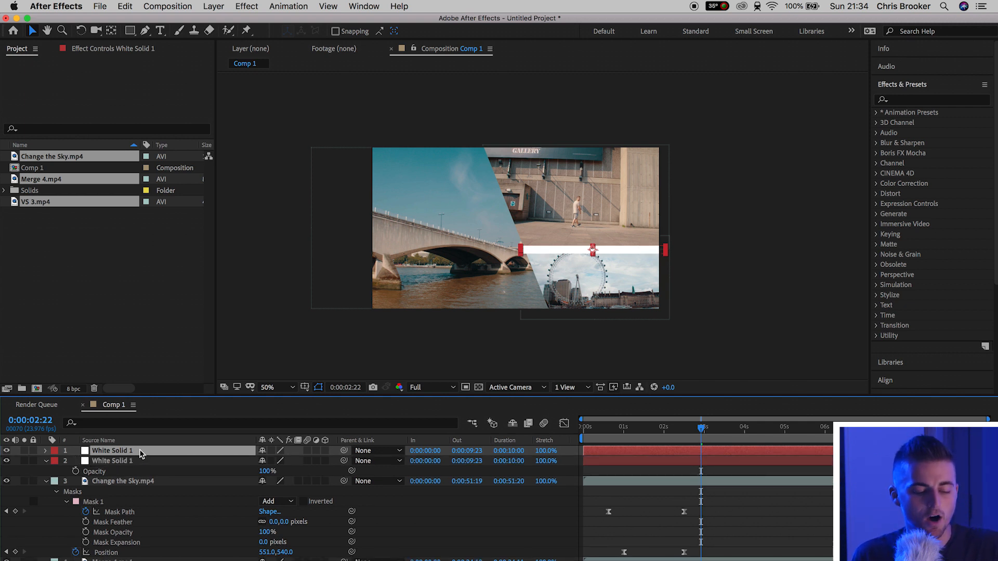
pyautogui.press('r')
pyautogui.moveTo(270, 461); pyautogui.dragTo(643, 357)
pyautogui.moveTo(606, 278); pyautogui.dragTo(533, 263)
pyautogui.press('/')
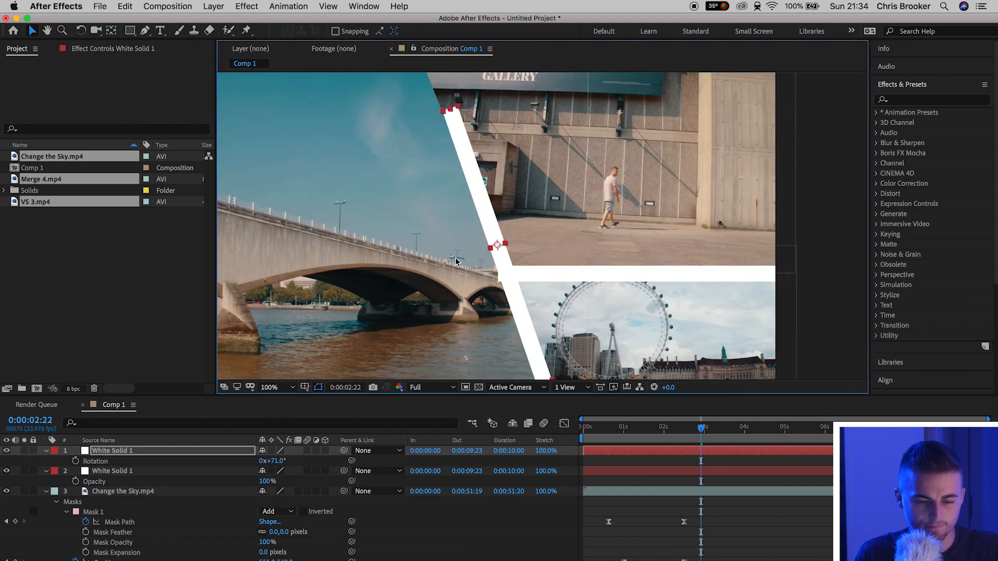
pyautogui.scroll(-3, 476, 262)
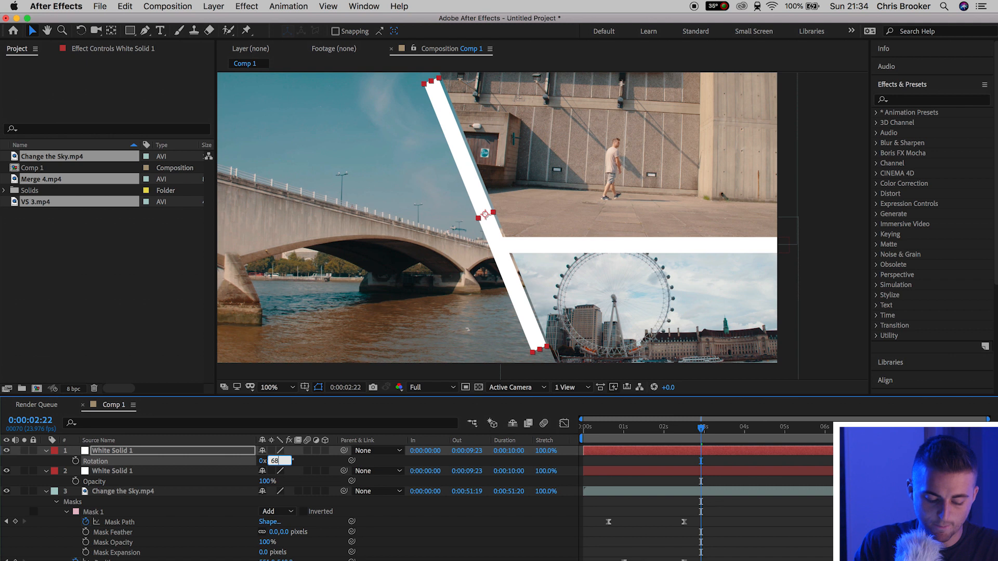
pyautogui.press('Return')
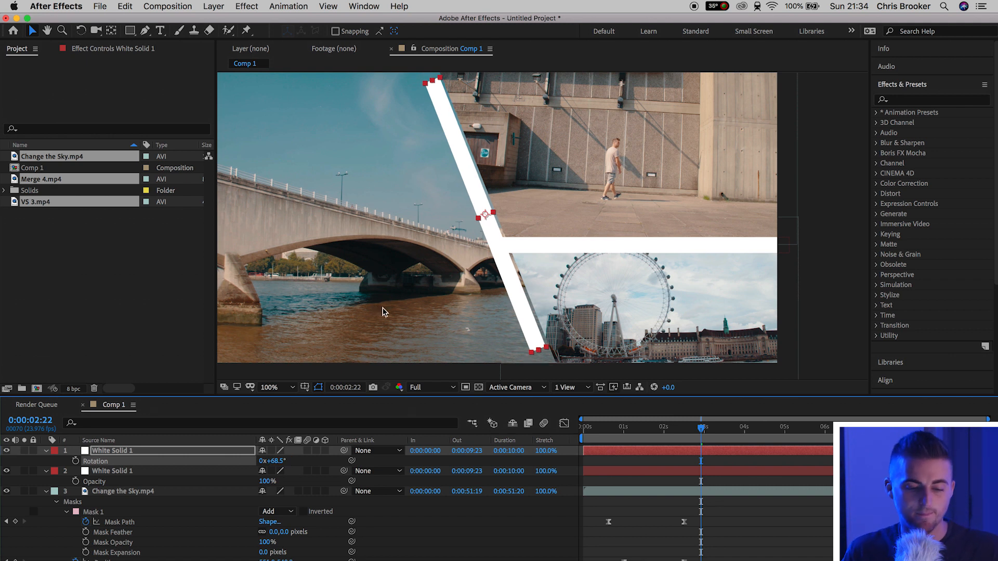
# Lengthen the diagonal white bar past the frame's upper and lower edges and align it with the mask edge
pyautogui.scroll(-2, 444, 268)
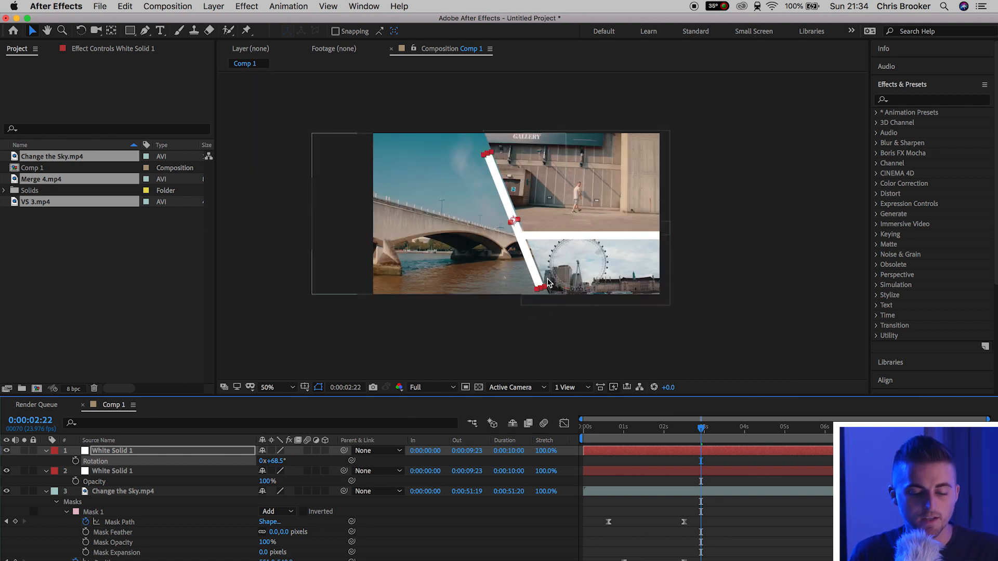
pyautogui.moveTo(542, 292); pyautogui.dragTo(555, 322)
pyautogui.moveTo(531, 265); pyautogui.dragTo(533, 267)
# Make the horizontal white bar slightly thinner, deselect it, and fit the composition to the viewer
pyautogui.click(582, 239)
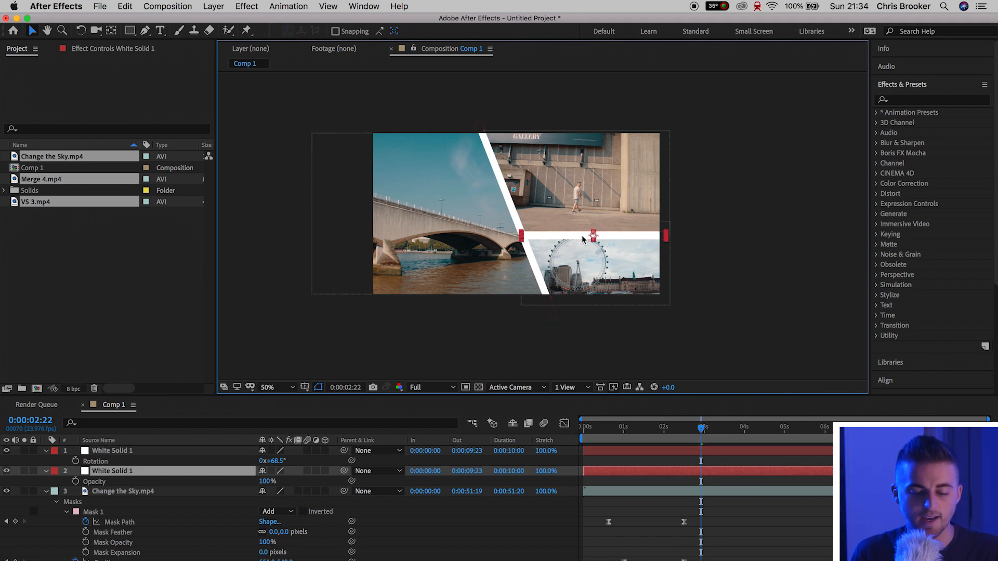
pyautogui.press('Return')
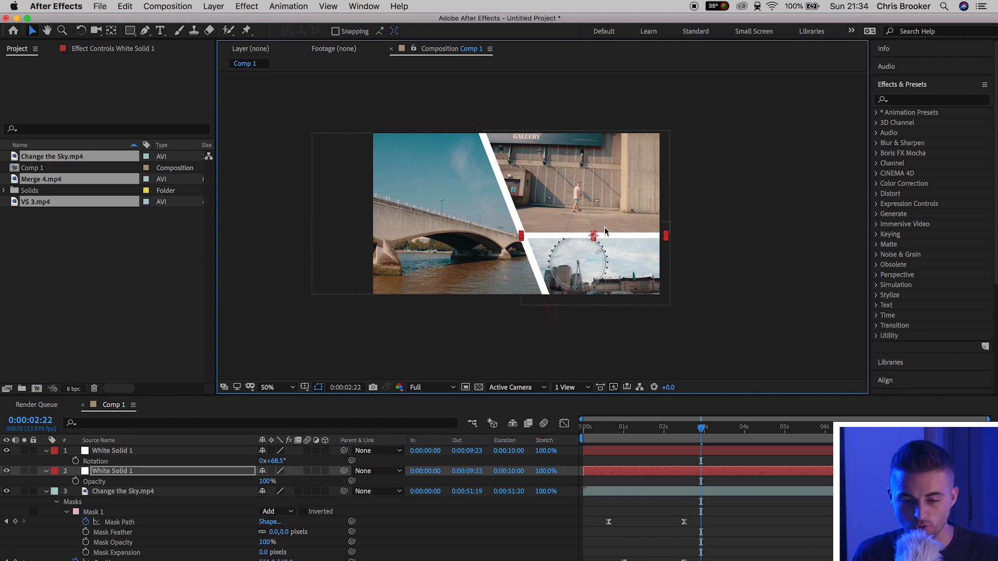
pyautogui.click(730, 229)
pyautogui.hotkey('shift', '/')
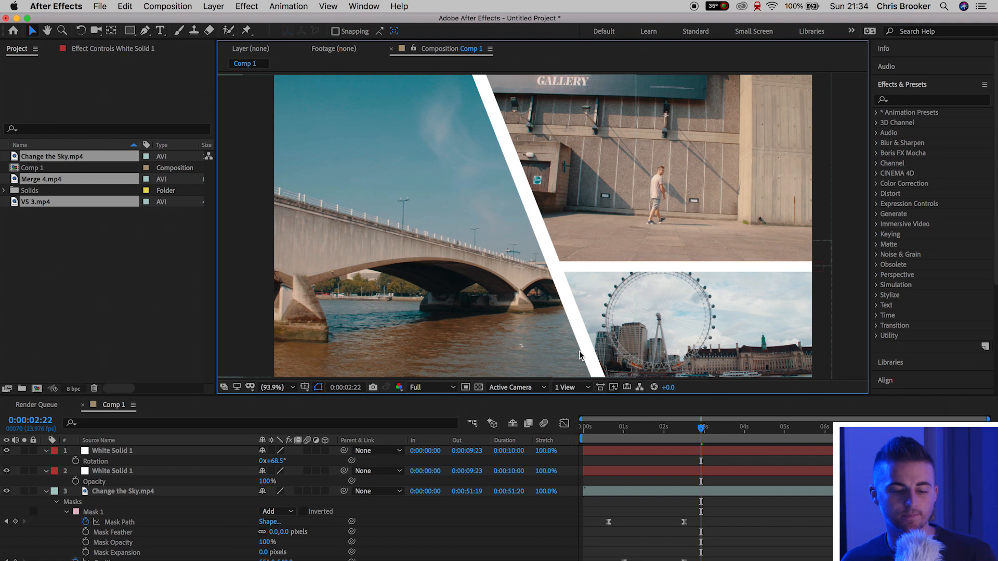
# Add Position keyframes to both white bars at 0:00:02:12, in line with the clips' end keyframes
pyautogui.moveTo(702, 429)
pyautogui.mouseDown()
pyautogui.moveTo(648, 430)
pyautogui.moveTo(686, 433)
pyautogui.mouseUp()
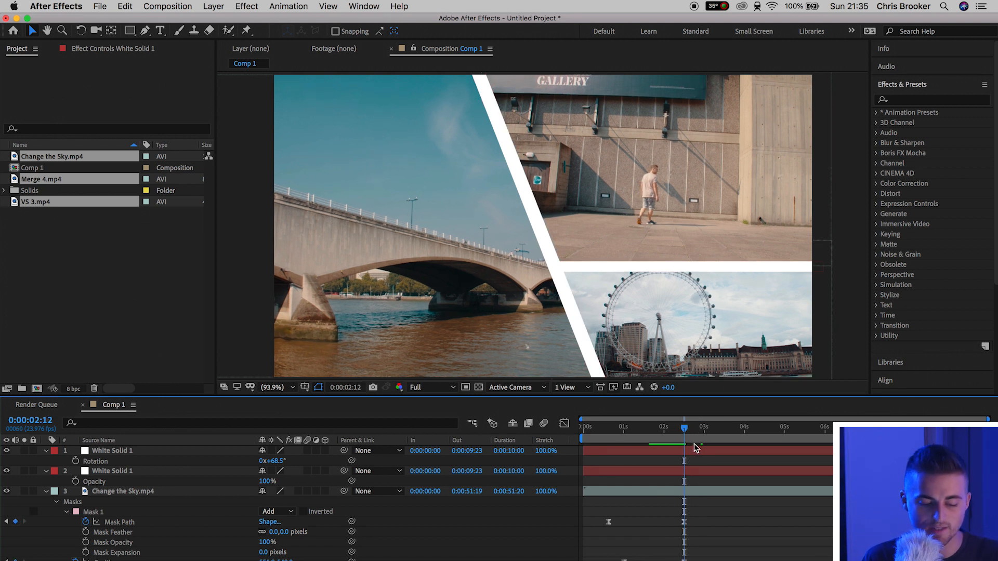
pyautogui.click(687, 474)
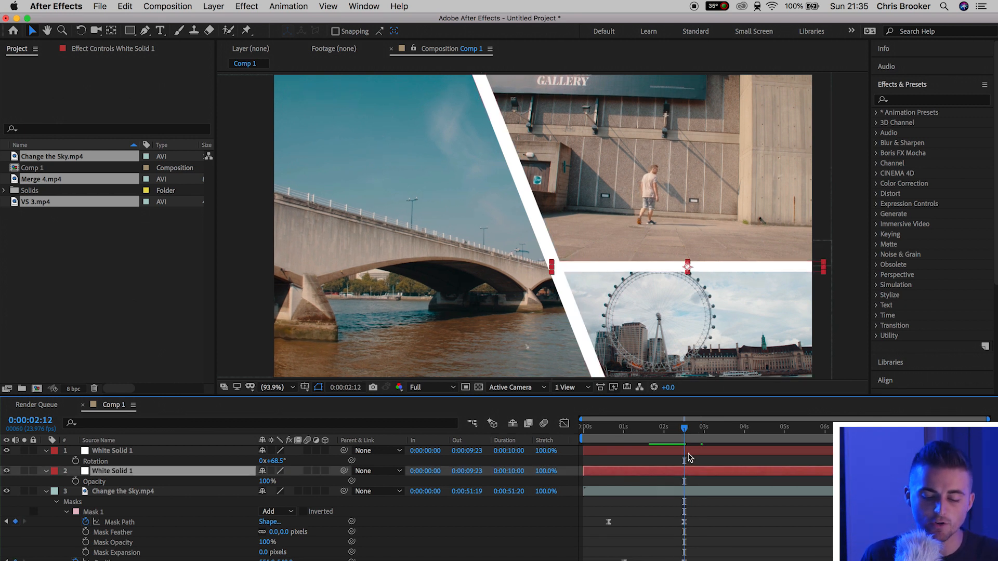
pyautogui.keyDown('shift'); pyautogui.click(687, 454); pyautogui.keyUp('shift')
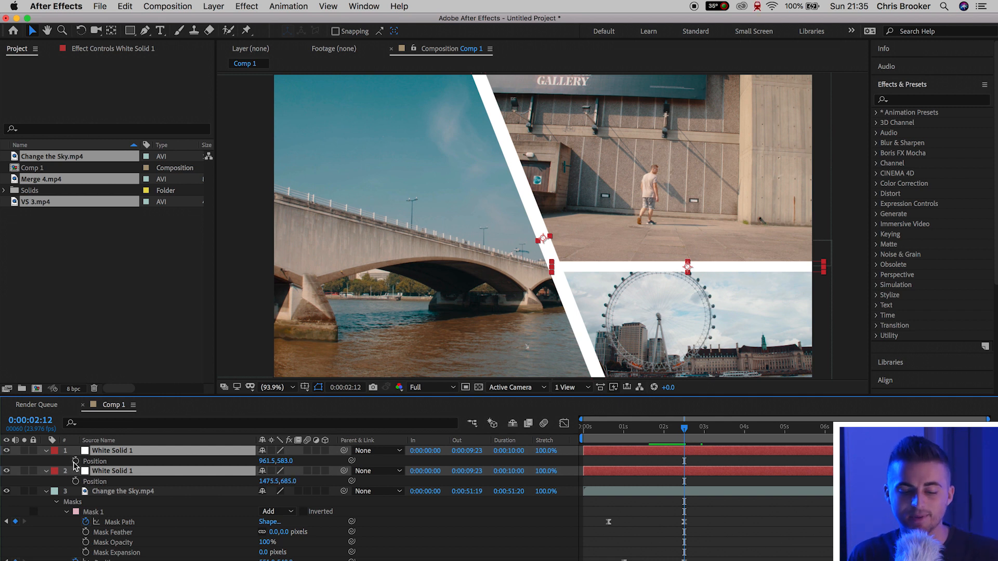
pyautogui.hotkey('alt', 'shift', 'p')
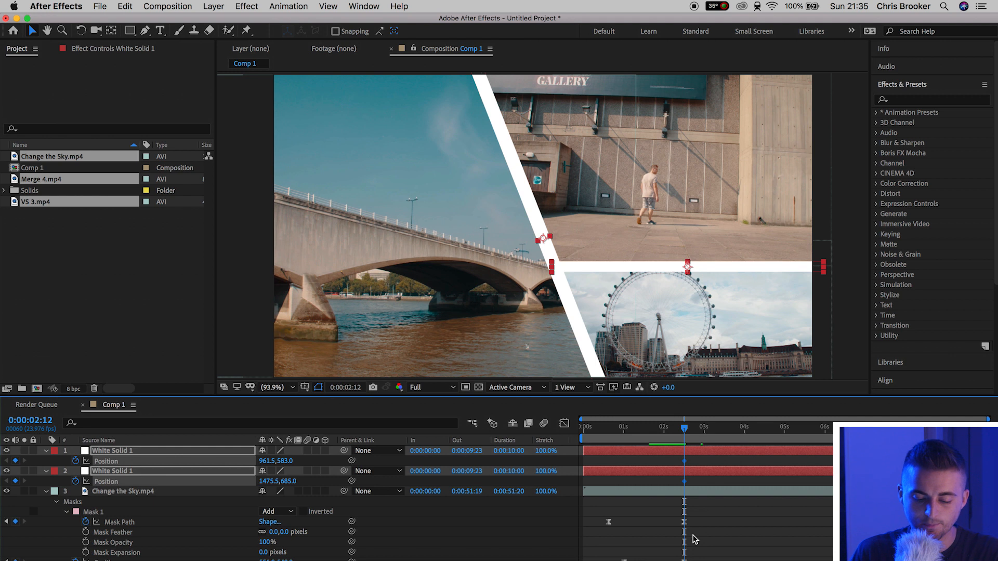
# At 0:00:01:02, slide the horizontal white bar out past the frame's right edge to Position X 2417.5, and preview the animation
pyautogui.moveTo(684, 427); pyautogui.dragTo(627, 428)
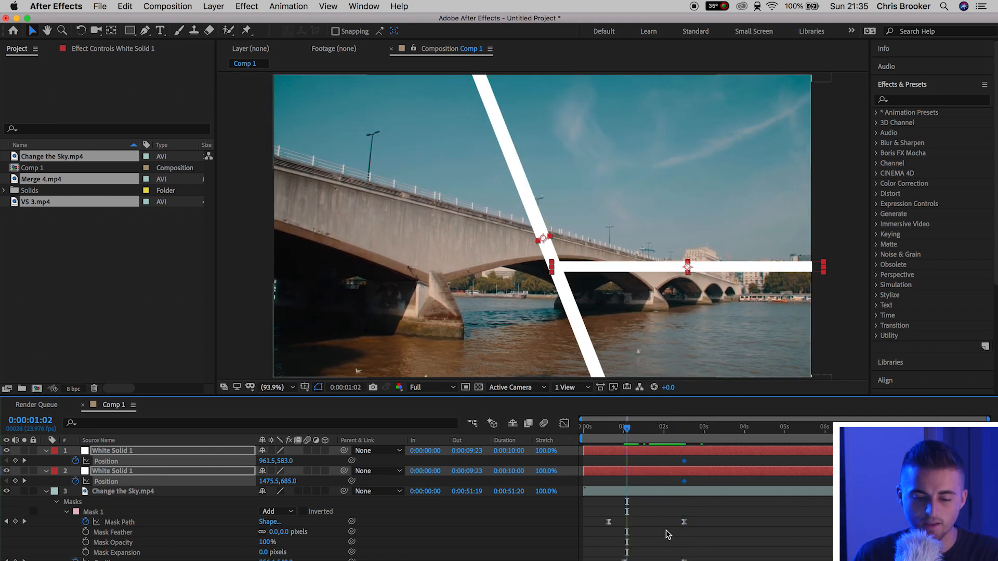
pyautogui.click(706, 536)
pyautogui.click(645, 268)
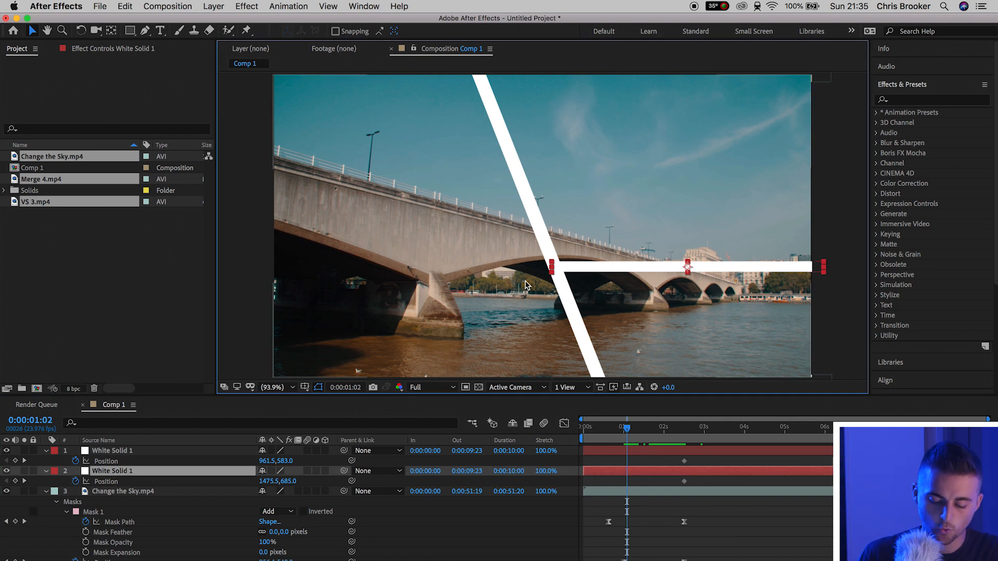
pyautogui.press('p')
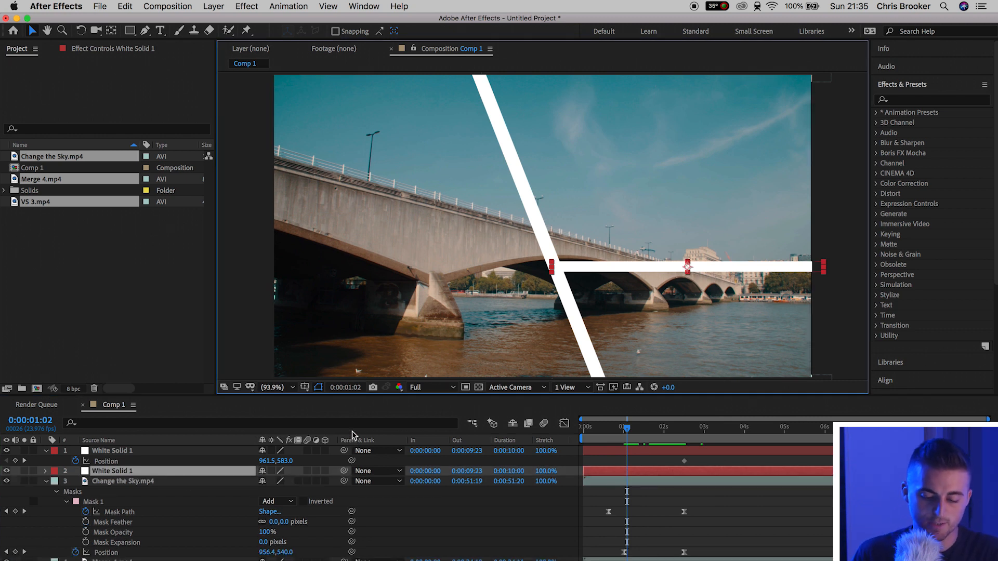
pyautogui.press('p')
pyautogui.moveTo(271, 484); pyautogui.dragTo(825, 471)
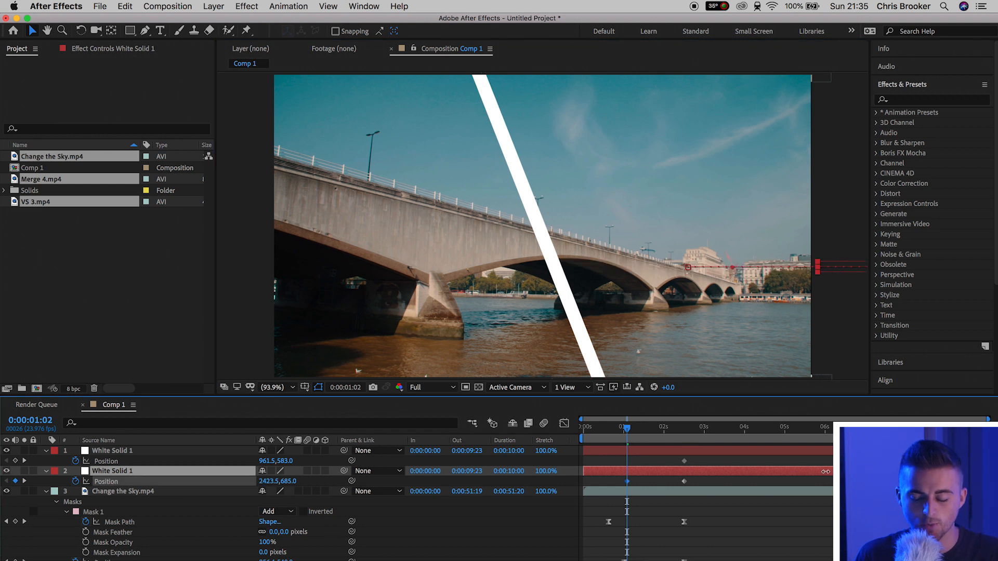
pyautogui.click(764, 528)
pyautogui.press('space')
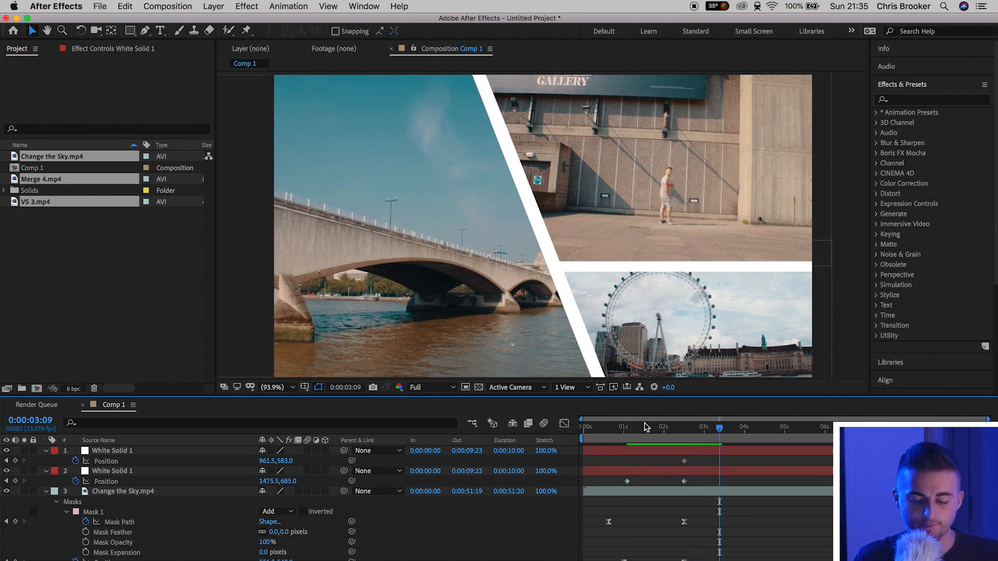
# At 0:00:01:07, move the diagonal white bar up along its own angle out of frame, to Position 445.5, -737.0, and preview
pyautogui.click(682, 443)
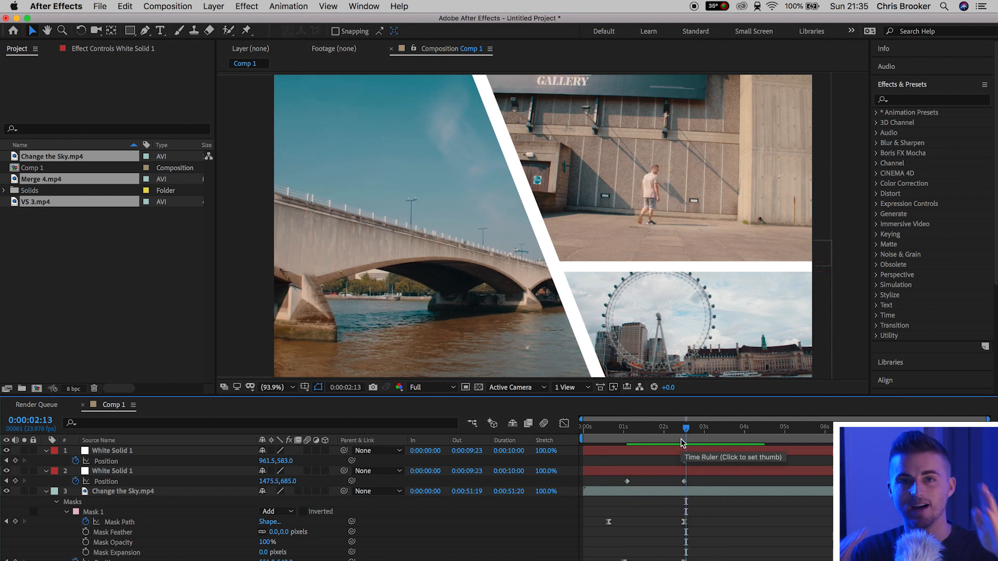
pyautogui.click(684, 426)
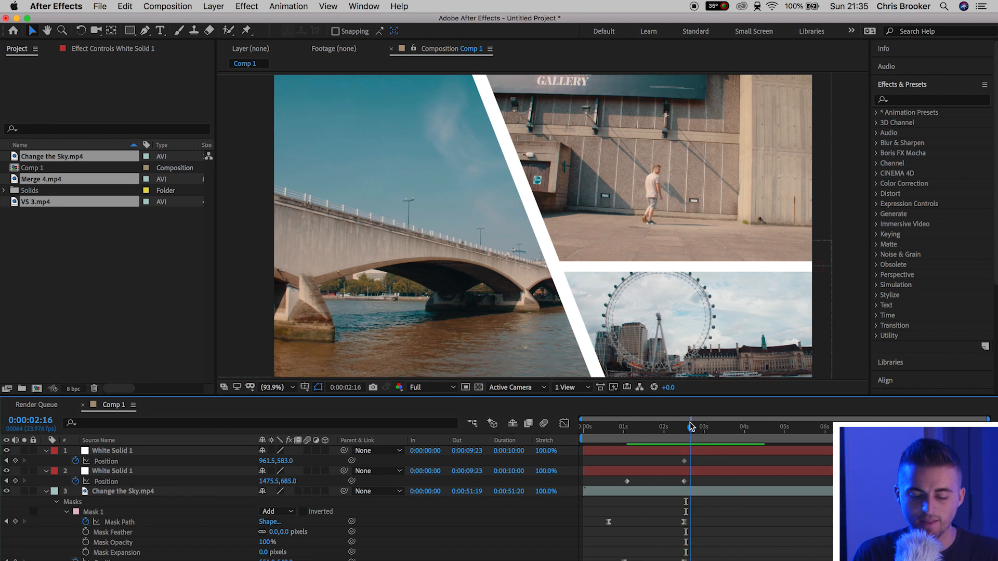
pyautogui.moveTo(685, 426); pyautogui.dragTo(635, 427)
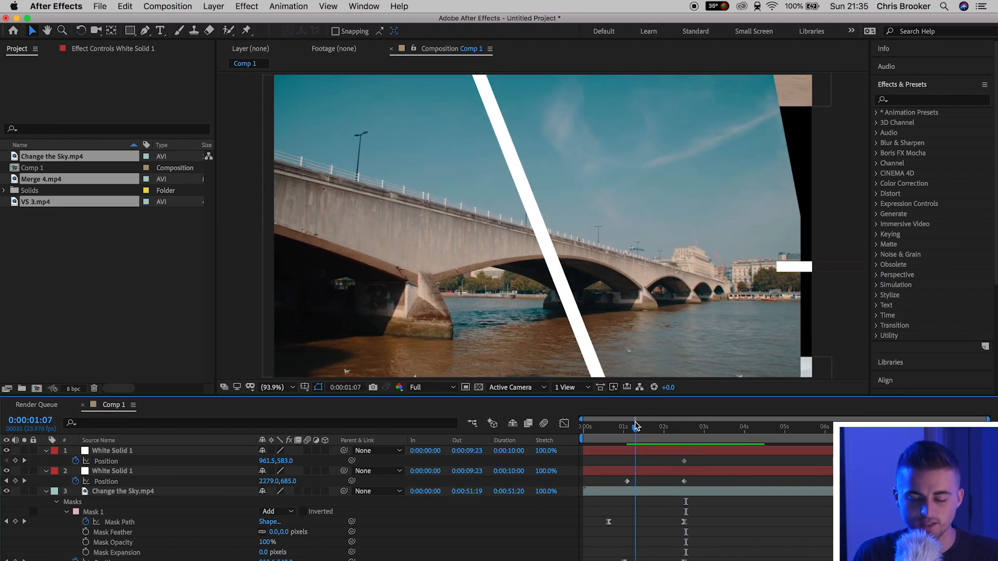
pyautogui.click(571, 309)
pyautogui.press(',')
pyautogui.press(',')
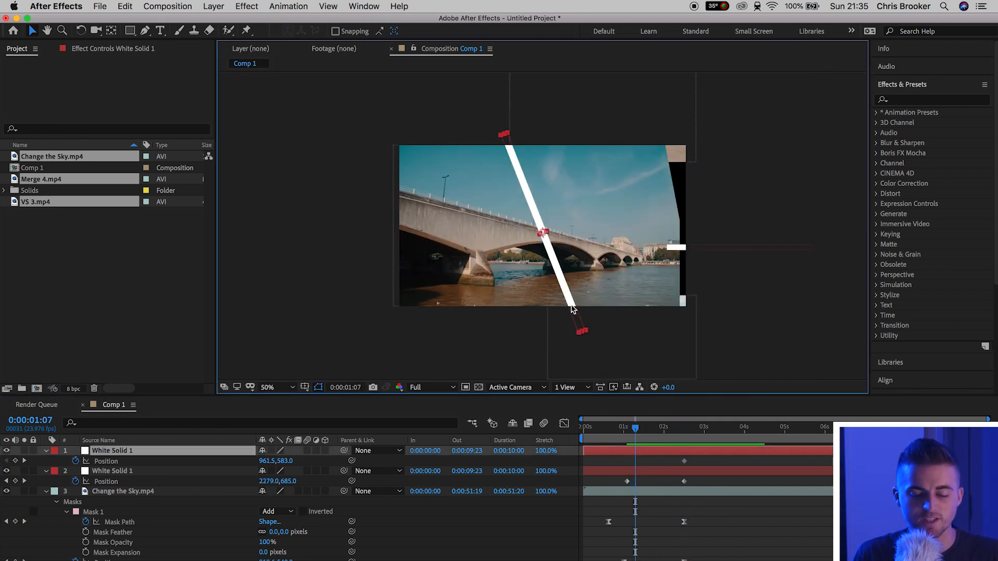
pyautogui.moveTo(581, 327); pyautogui.dragTo(509, 131)
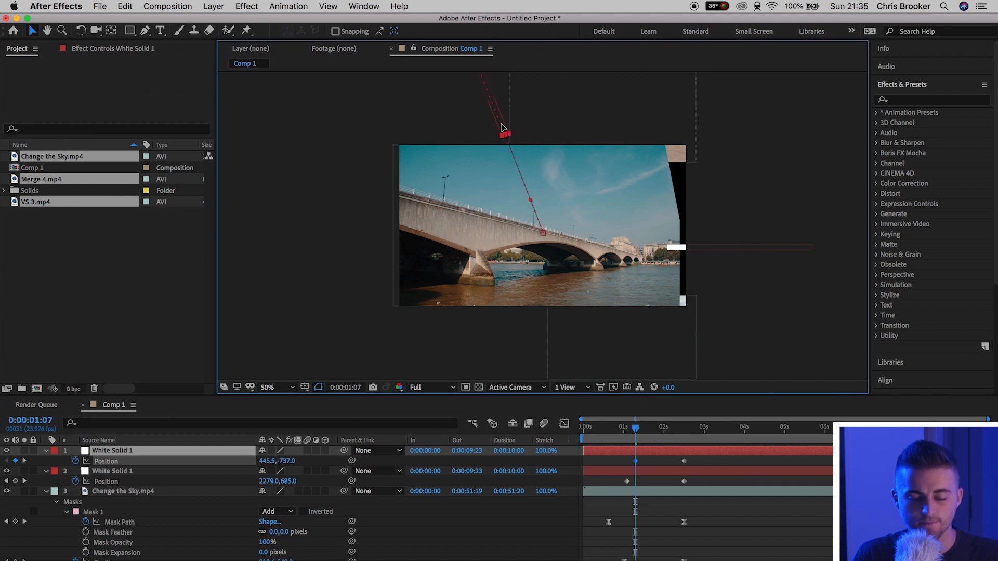
pyautogui.press('space')
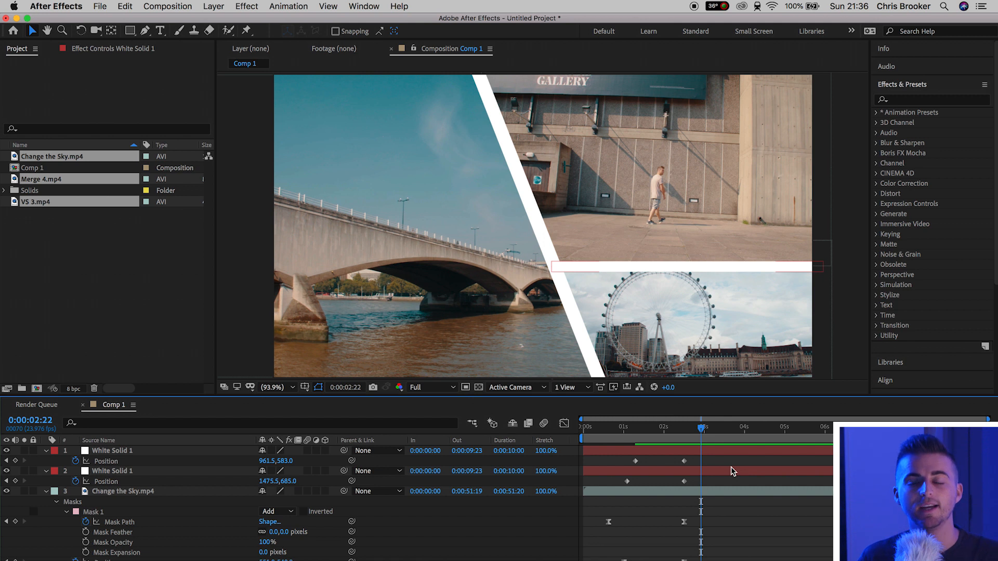
# Apply Easy Ease to all Position keyframes of both white bars and preview the animation from 0:00:01:00
pyautogui.moveTo(725, 461); pyautogui.dragTo(625, 482)
pyautogui.rightClick(627, 482)
pyautogui.moveTo(648, 524)
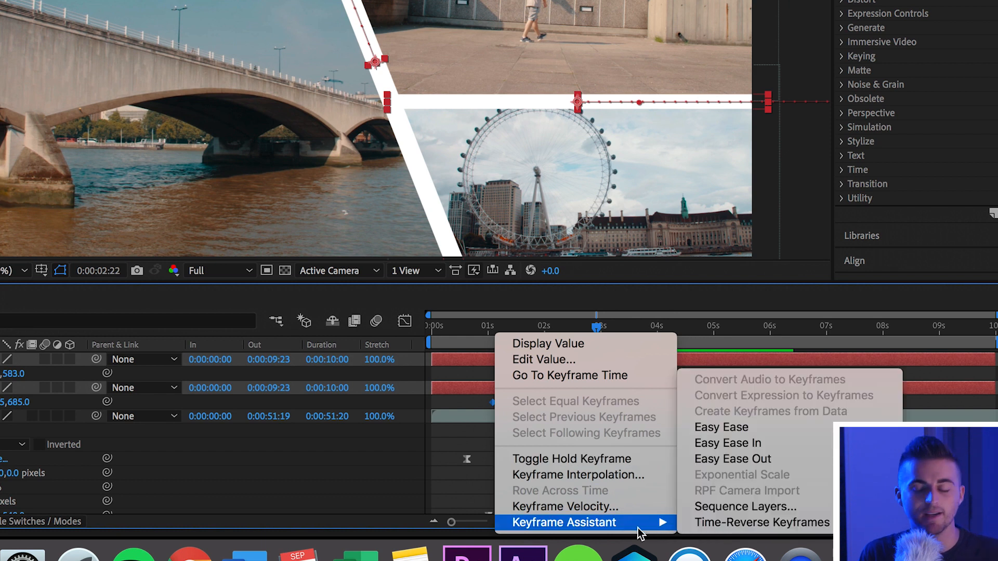
pyautogui.click(719, 427)
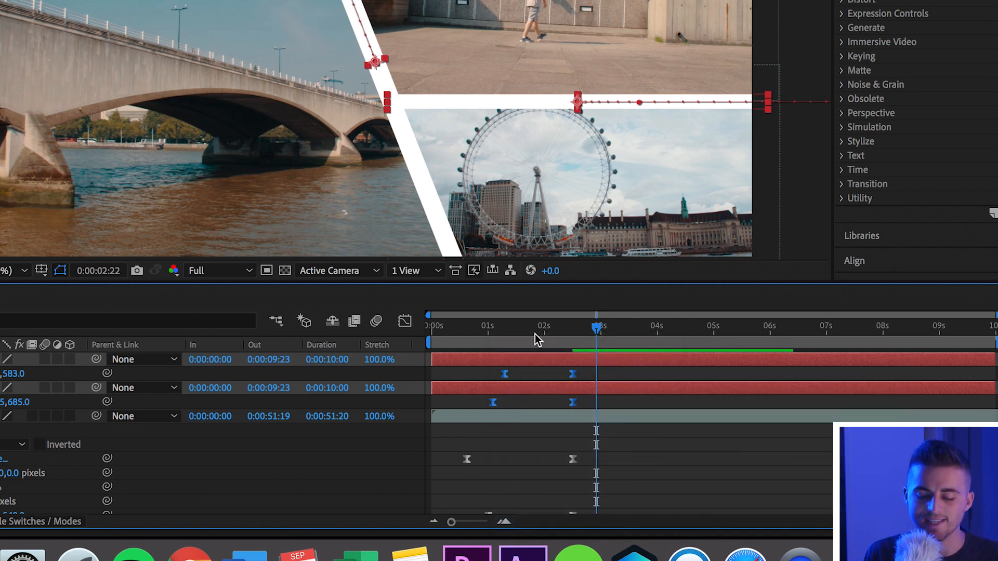
pyautogui.click(490, 332)
pyautogui.moveTo(525, 357); pyautogui.dragTo(522, 357)
pyautogui.press('space')
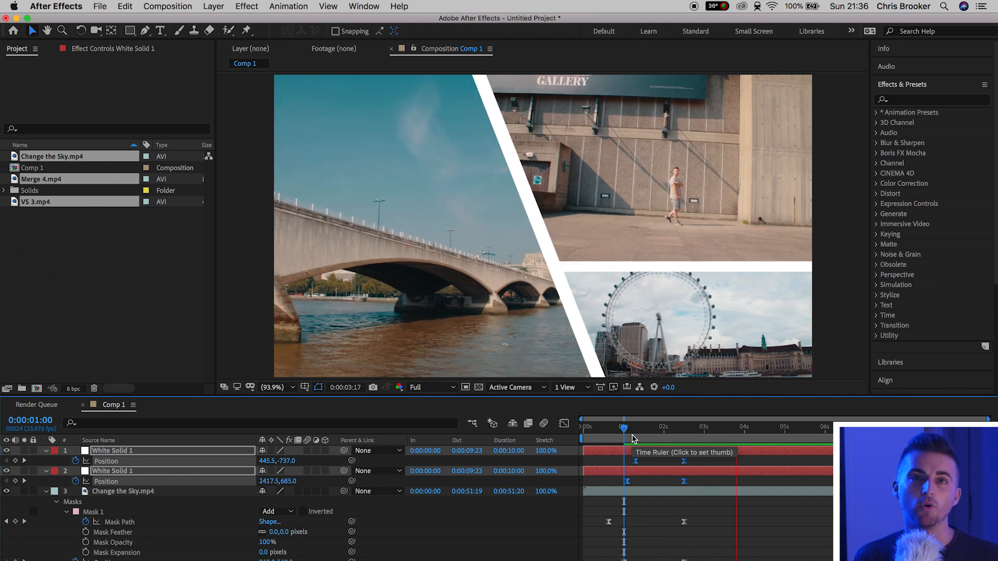
# Shift both bars' starting Position keyframes together to about 0:00:01:15 for the horizontal bar and 0:00:01:20 for the diagonal, and preview
pyautogui.click(647, 435)
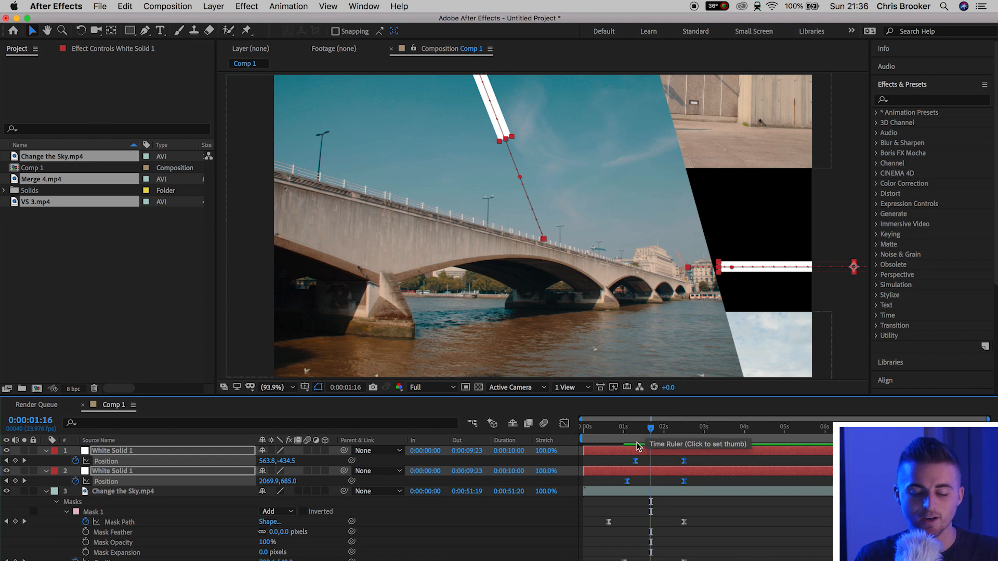
pyautogui.click(615, 462)
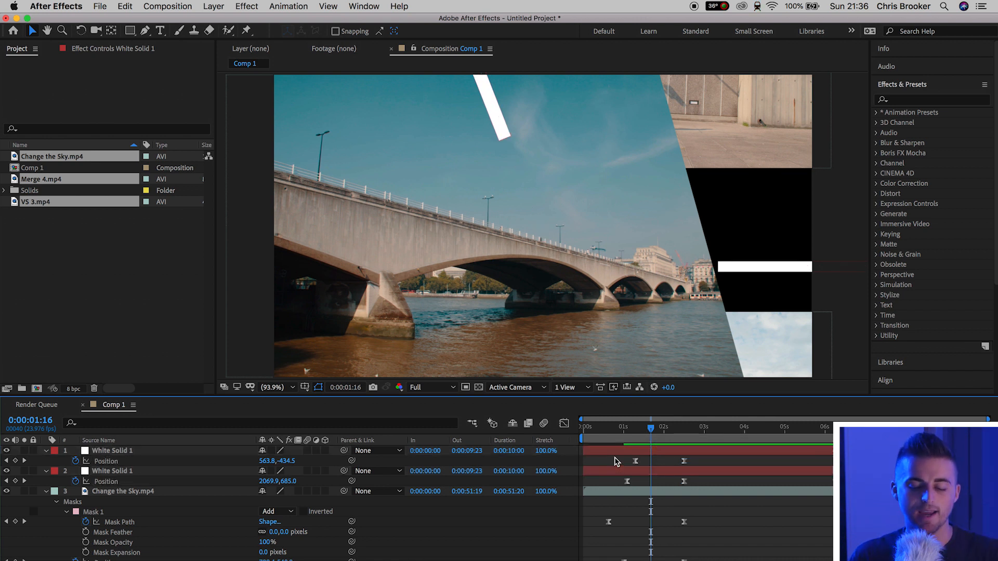
pyautogui.moveTo(626, 464); pyautogui.dragTo(651, 485)
pyautogui.moveTo(648, 435); pyautogui.dragTo(629, 440)
pyautogui.click(616, 462)
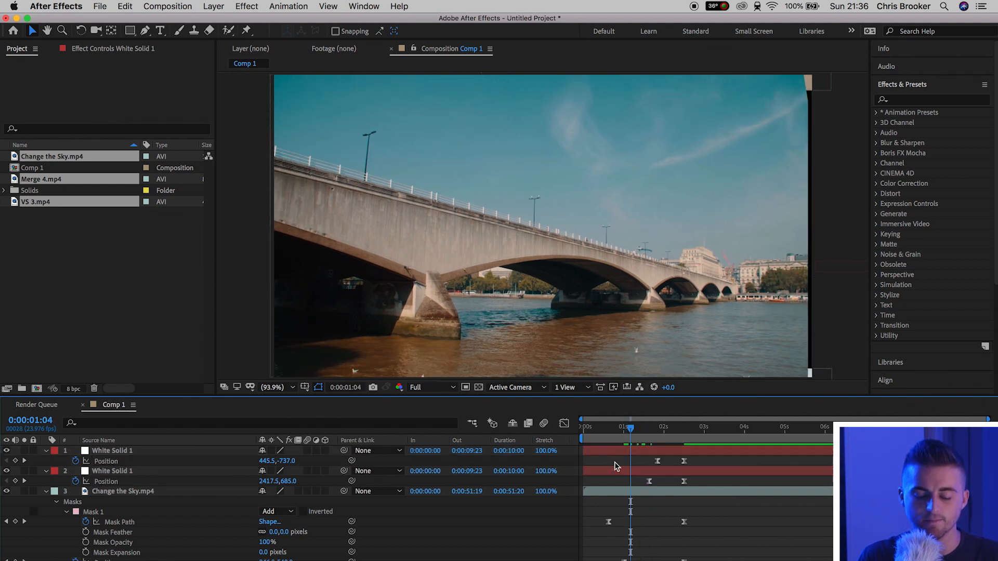
pyautogui.press('space')
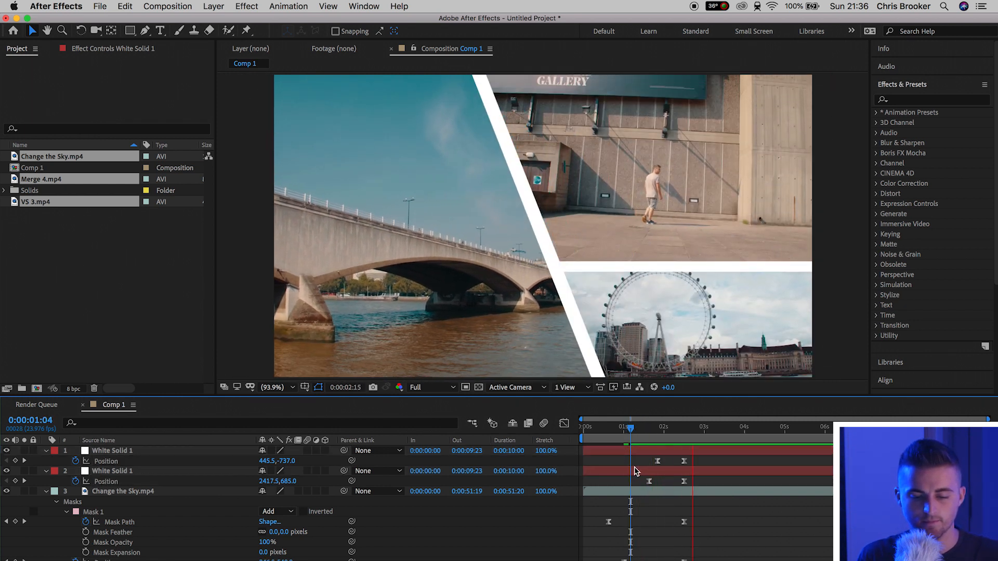
pyautogui.press('space')
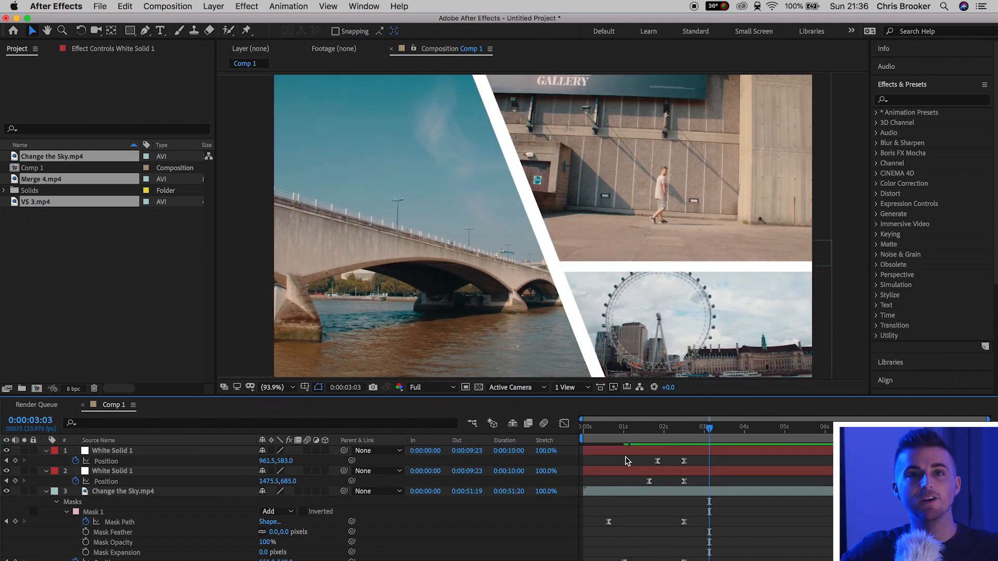
# Move both bars' starting Position keyframes to around 0:00:02:00, closer to their end keyframes, and play the composition from the beginning
pyautogui.moveTo(625, 461); pyautogui.dragTo(658, 485)
pyautogui.press('Home')
pyautogui.press('space')
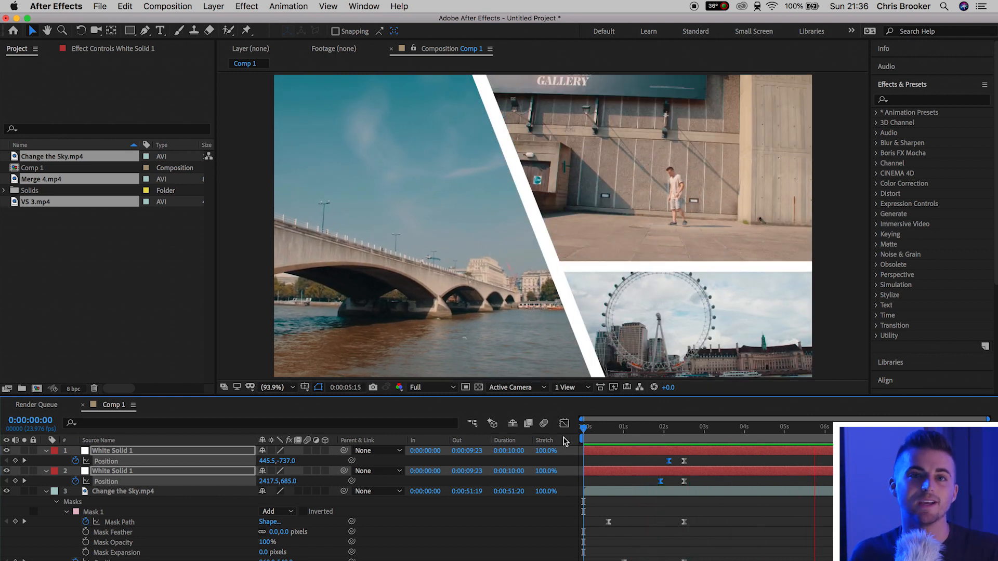
pyautogui.press('space')
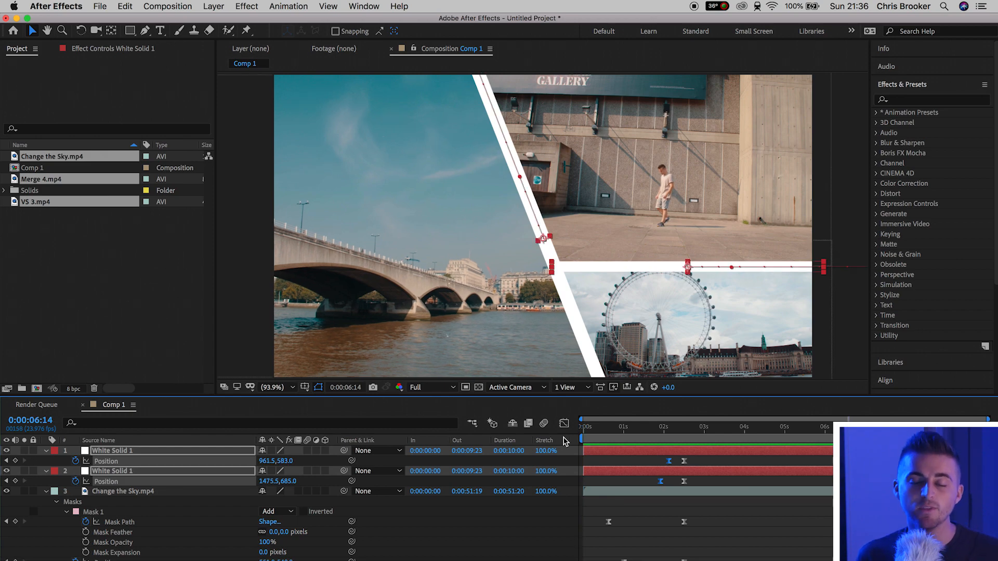